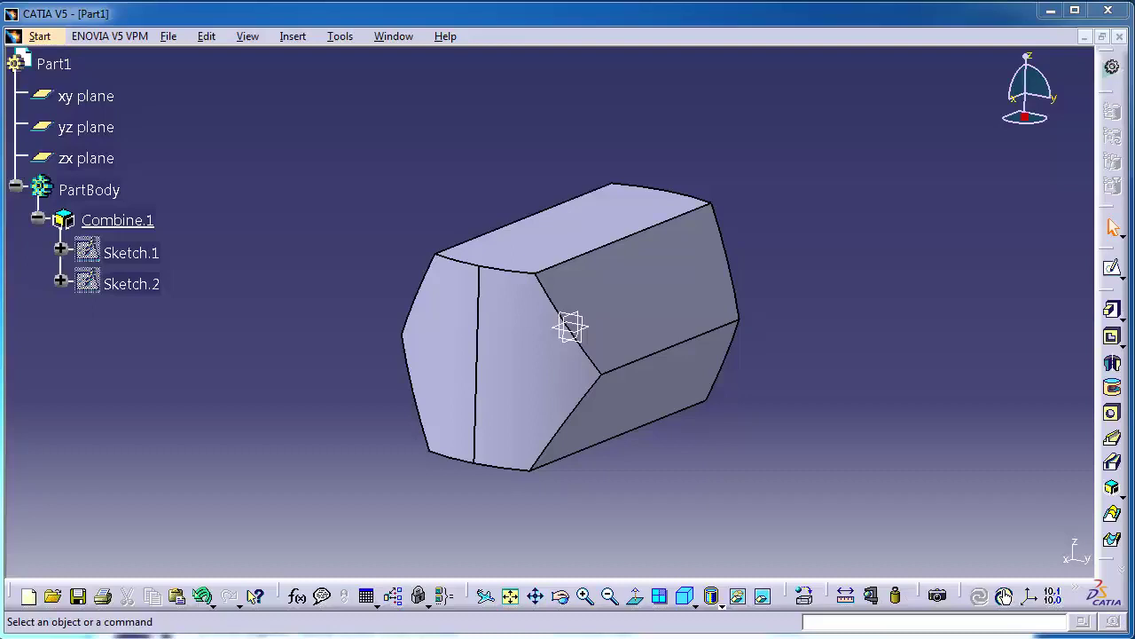
Step: Orbit the part, then activate Generative Shape Design from the Start > Shape menu
middle_click_drag(438, 183, 440, 213)
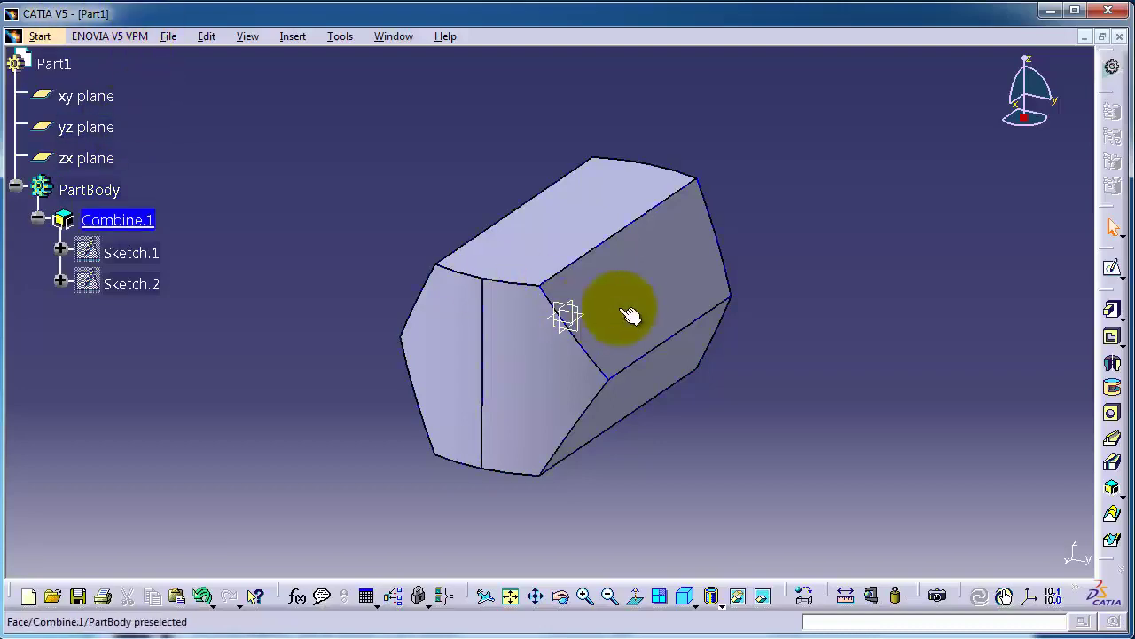
mouse_move(492, 157)
middle_mouse_down()
mouse_move(506, 152)
mouse_move(471, 144)
mouse_move(501, 167)
middle_mouse_up()
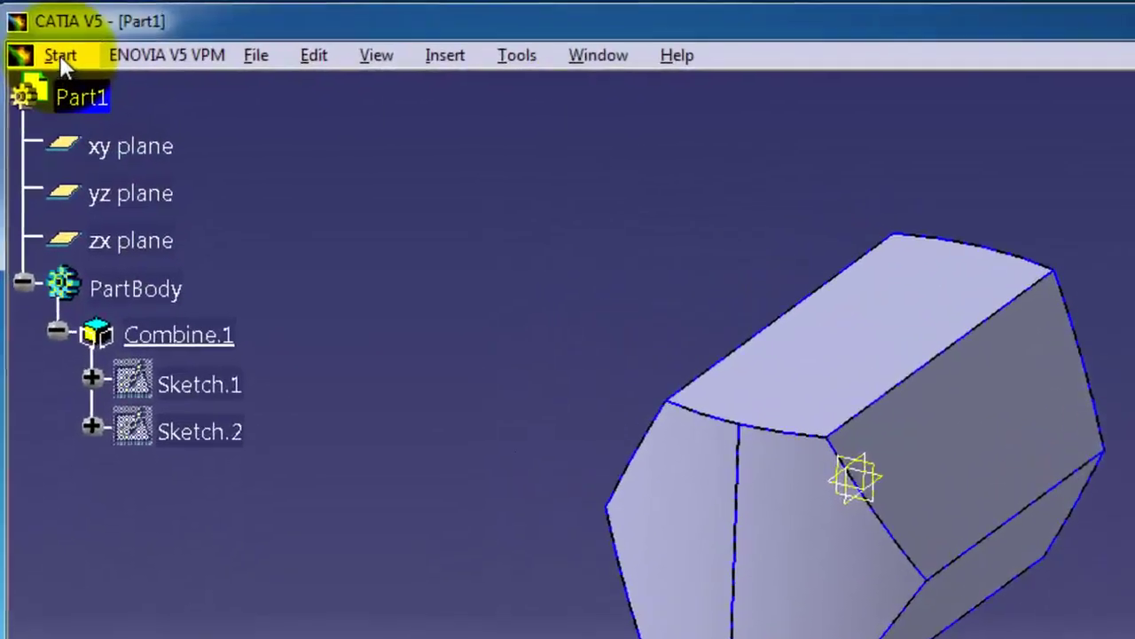
left_click(40, 37)
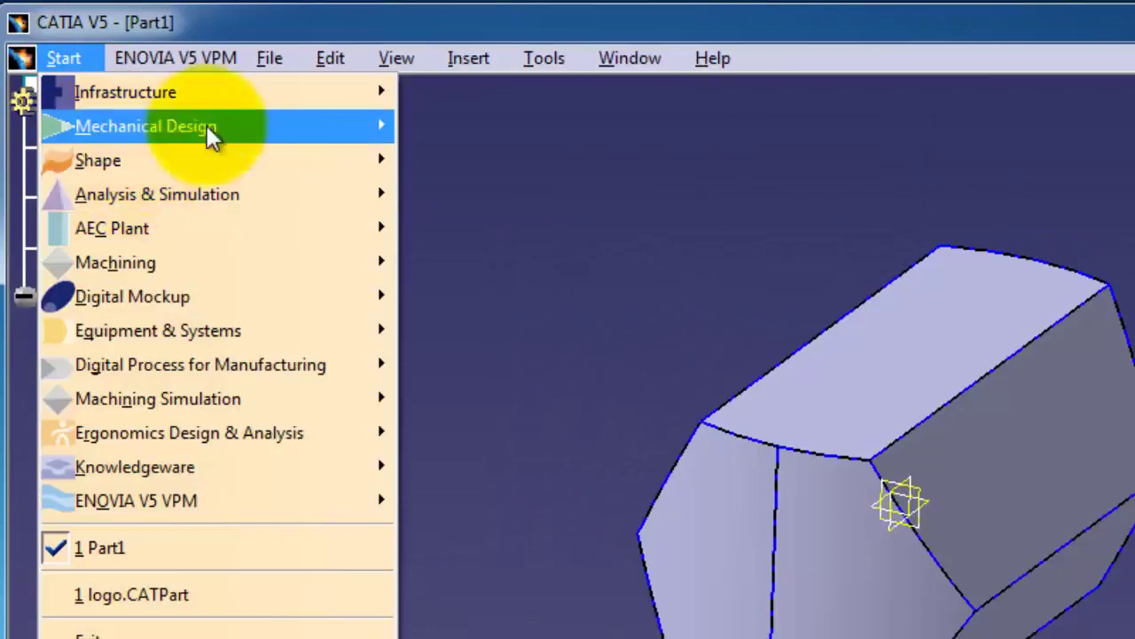
mouse_move(287, 126)
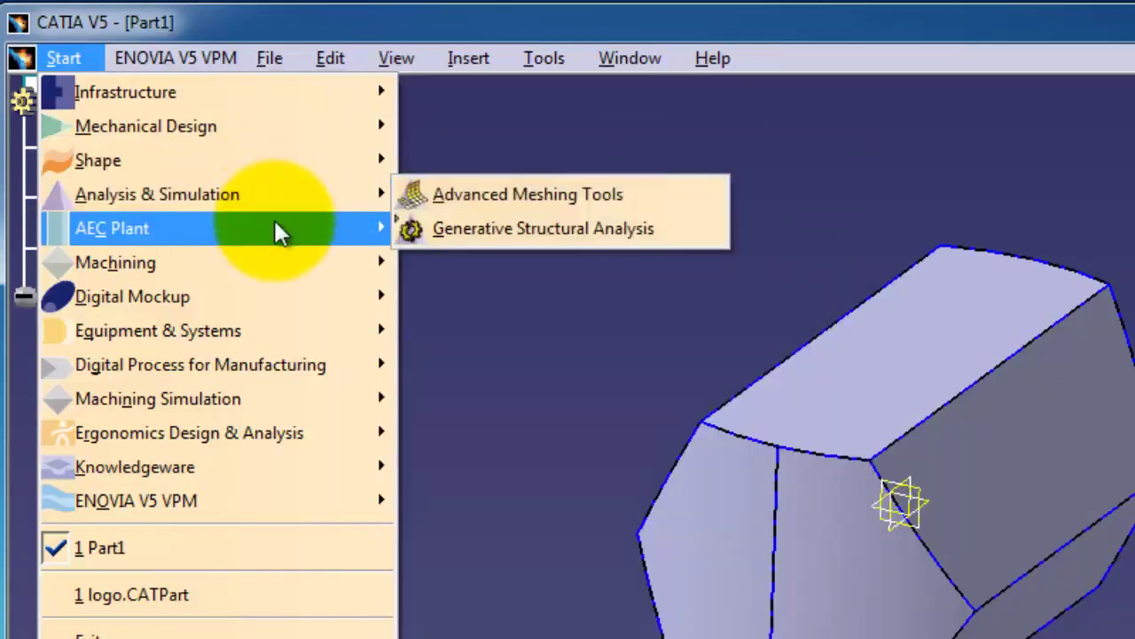
mouse_move(278, 164)
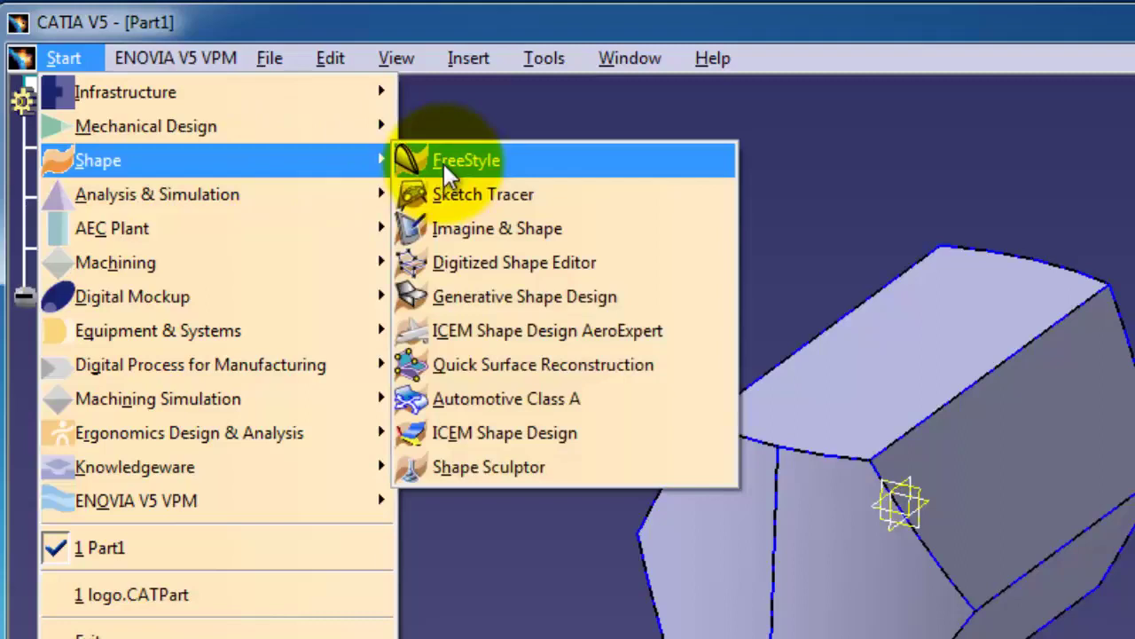
left_click(539, 299)
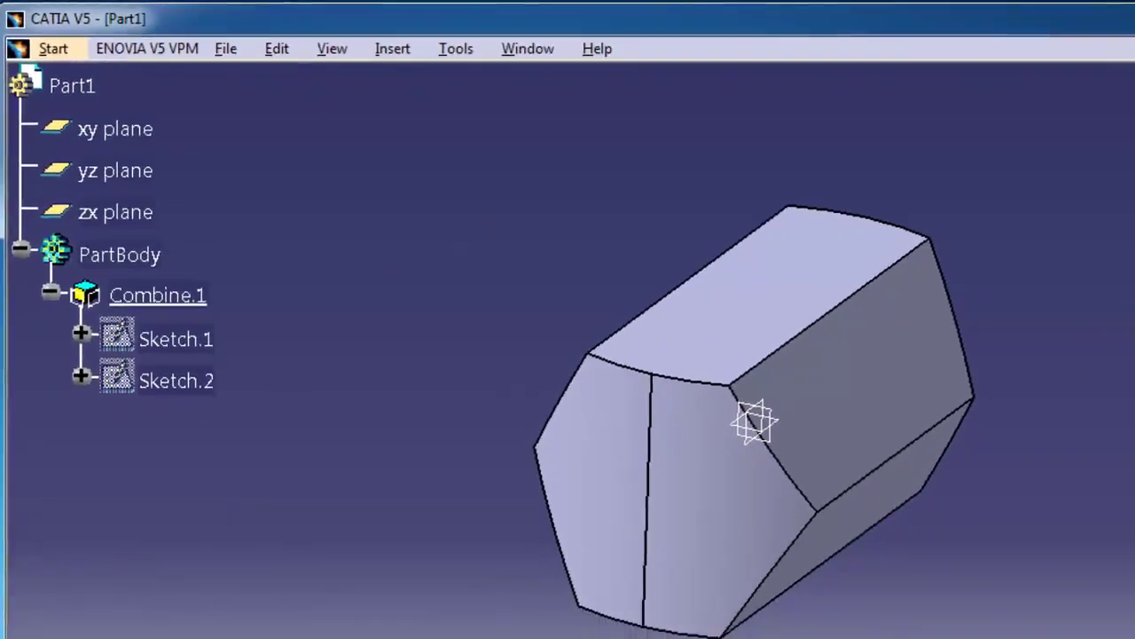
left_click(1044, 491)
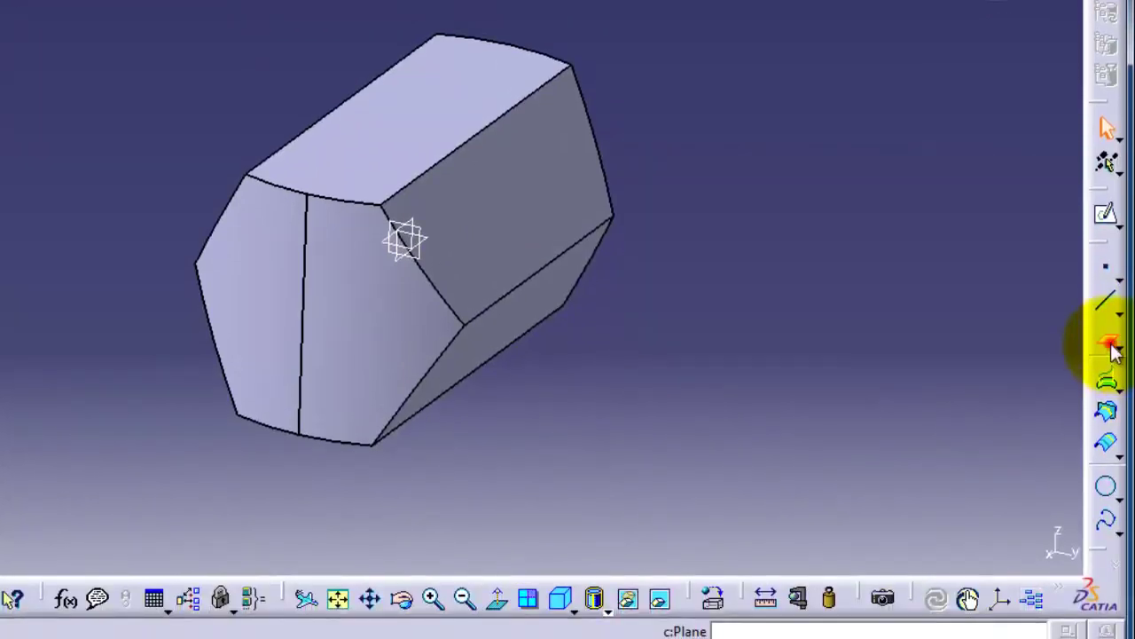
Step: Create Plane.1 offset 75mm from the xy plane, above the hexagonal part
left_click(1110, 346)
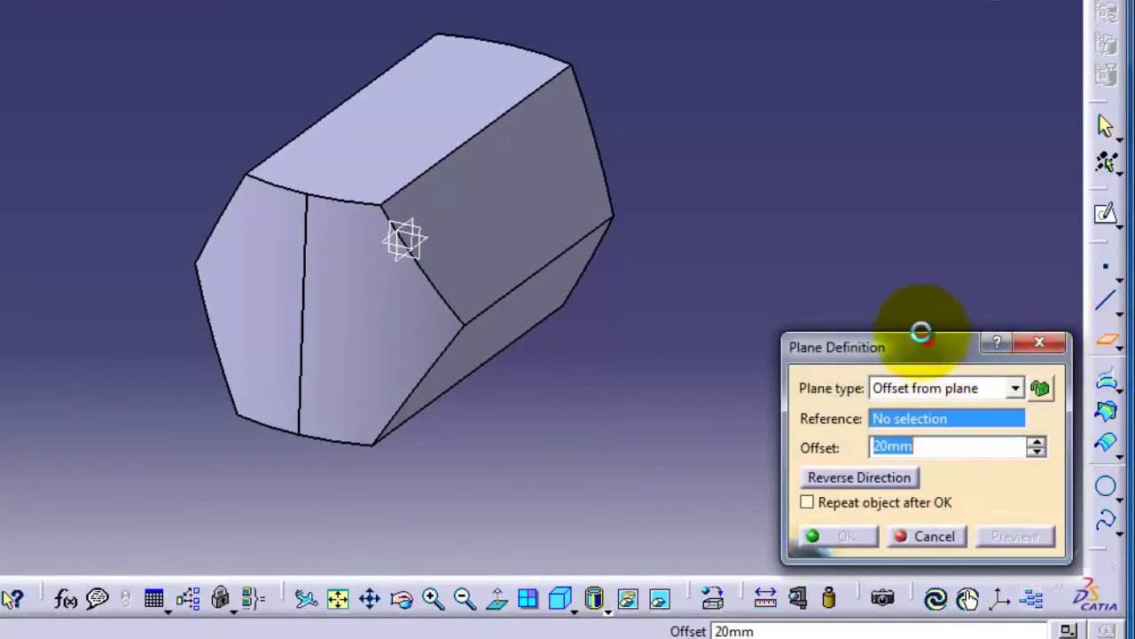
left_click_drag(920, 332, 815, 92)
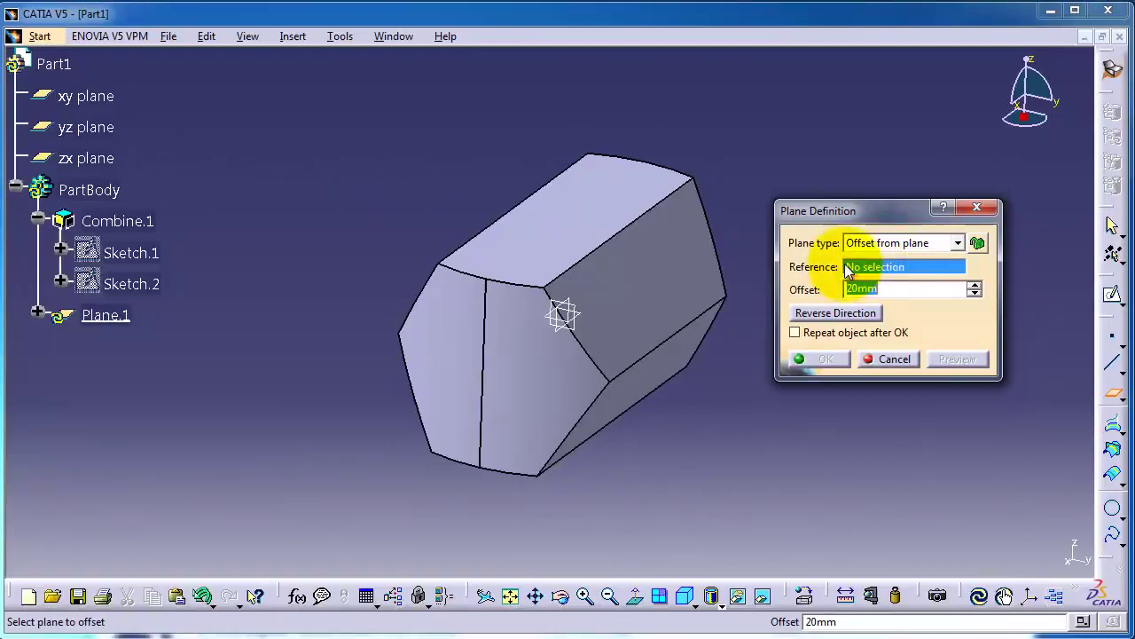
left_click(78, 99)
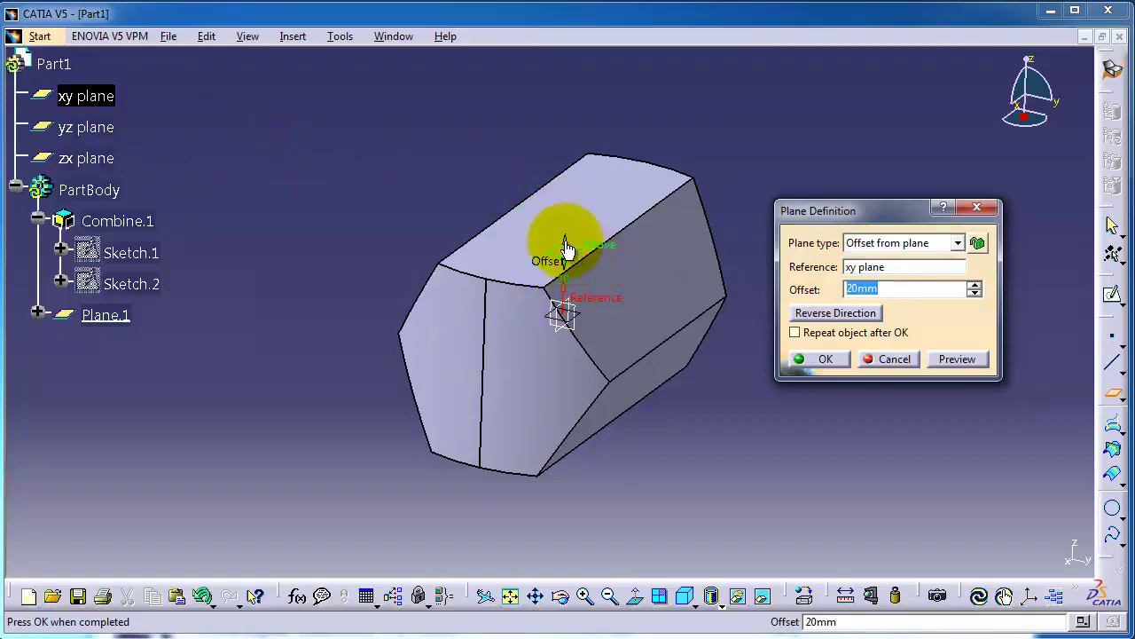
left_click_drag(567, 242, 557, 111)
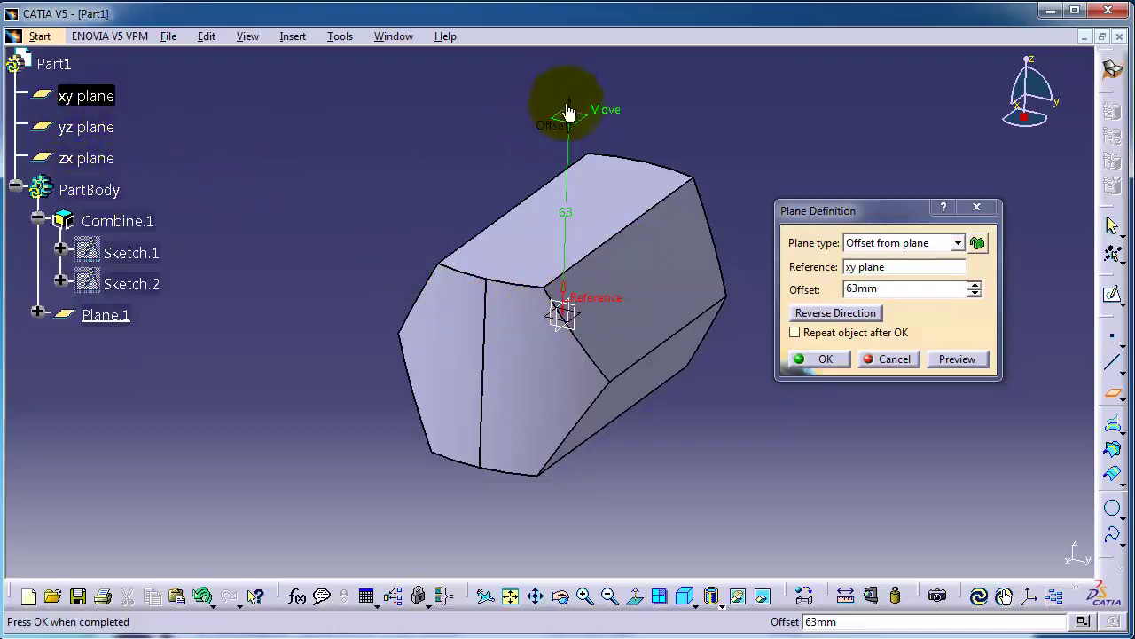
left_click_drag(571, 107, 560, 82)
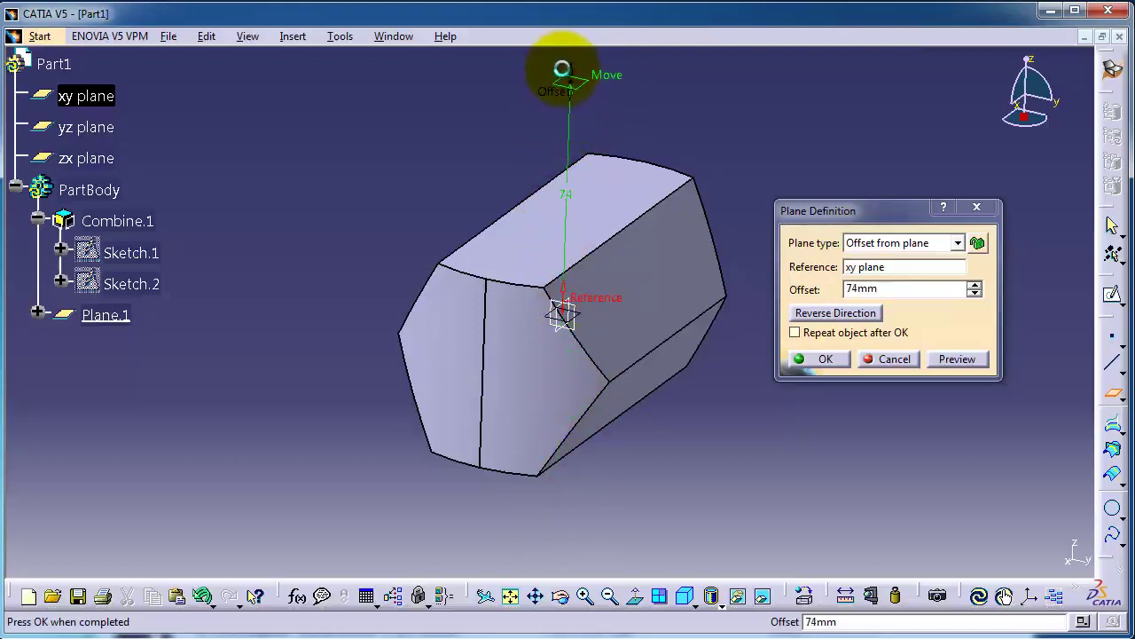
left_click_drag(895, 290, 816, 294)
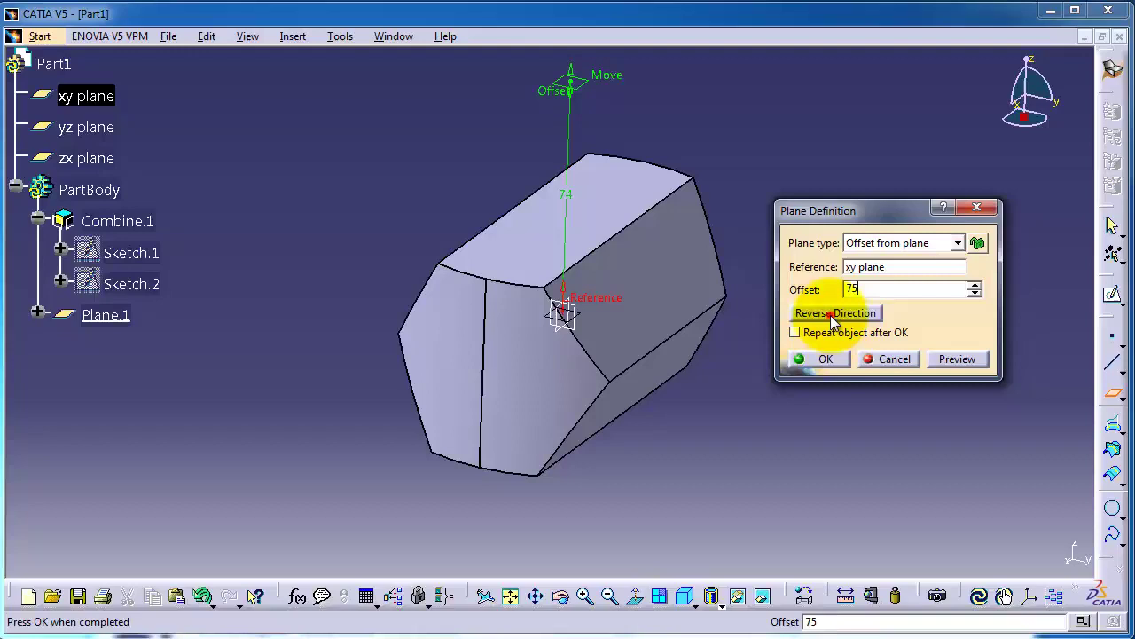
left_click(832, 316)
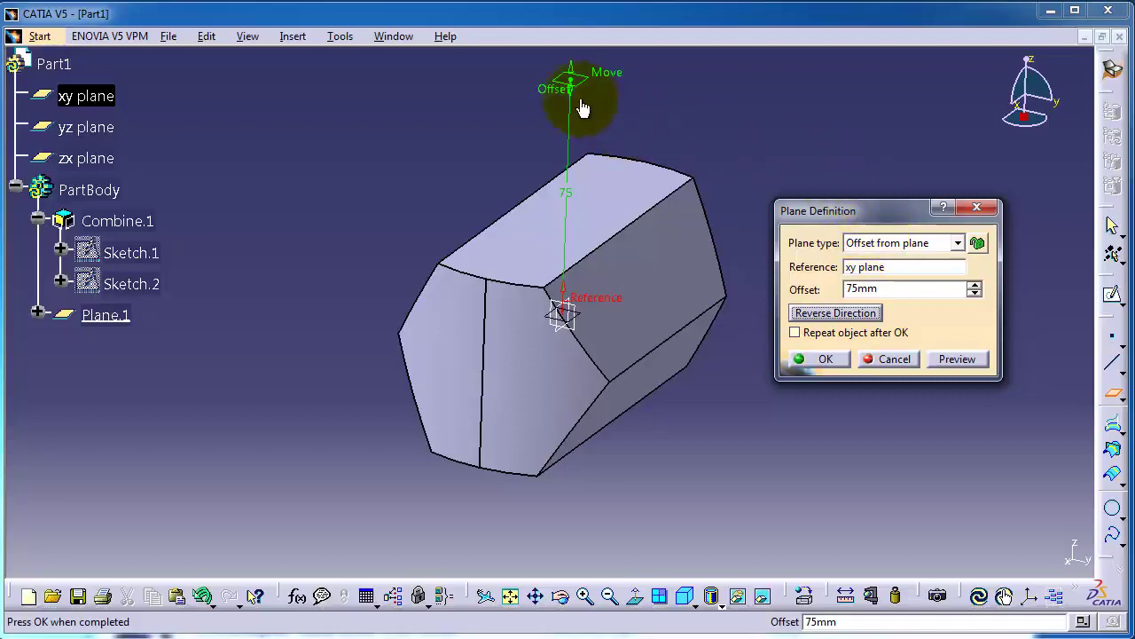
left_click(807, 360)
Step: Open a new sketch on Plane.1 and recentre the view on the part
middle_click_drag(720, 104, 716, 191)
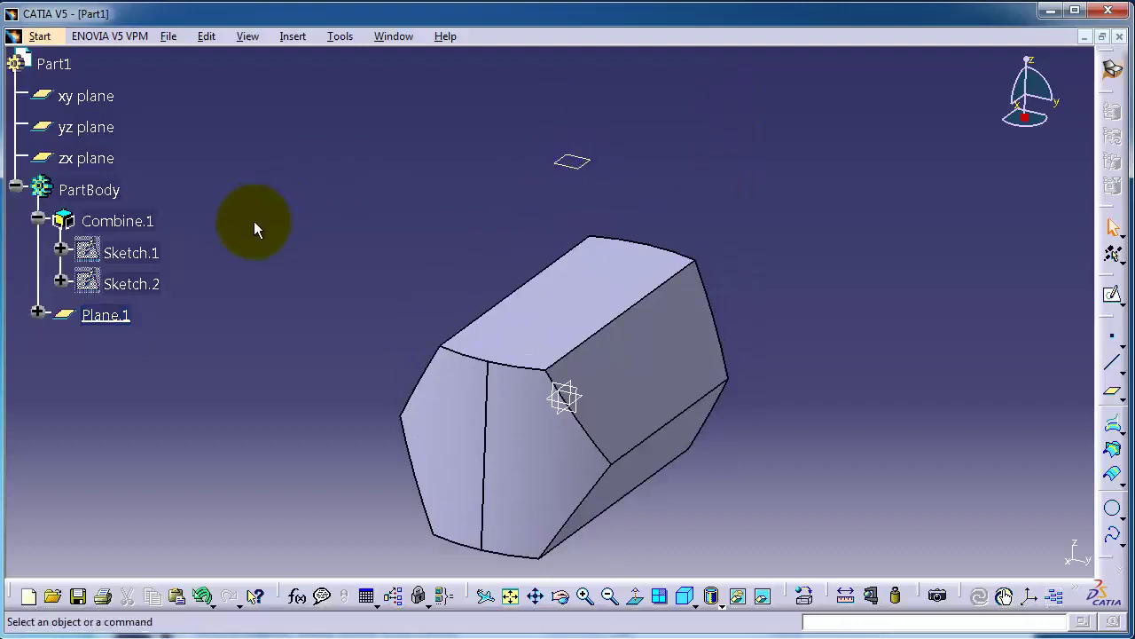
left_click(576, 167)
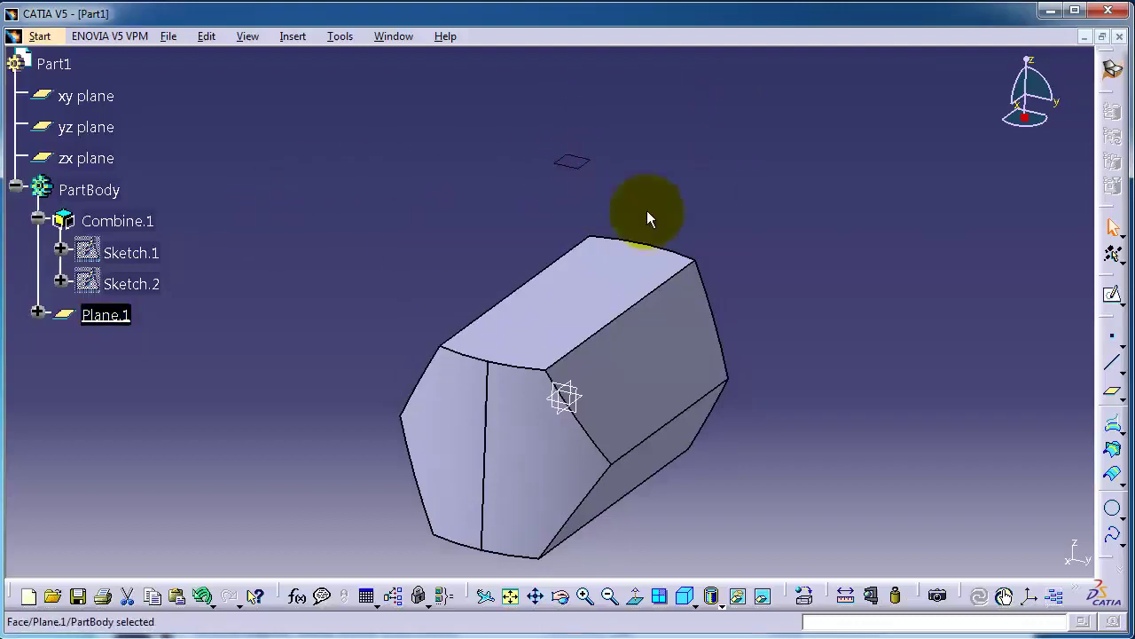
left_click(1114, 298)
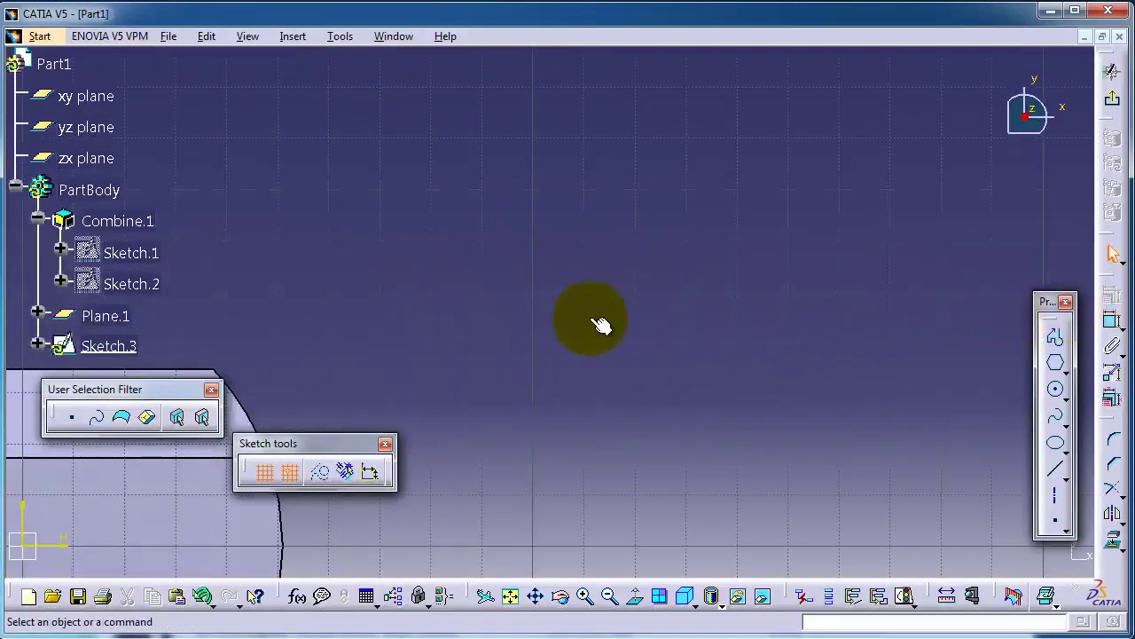
mouse_move(595, 322)
middle_mouse_down()
mouse_move(656, 239)
mouse_move(958, 145)
middle_mouse_up()
scroll(958, 144, "down", 1)
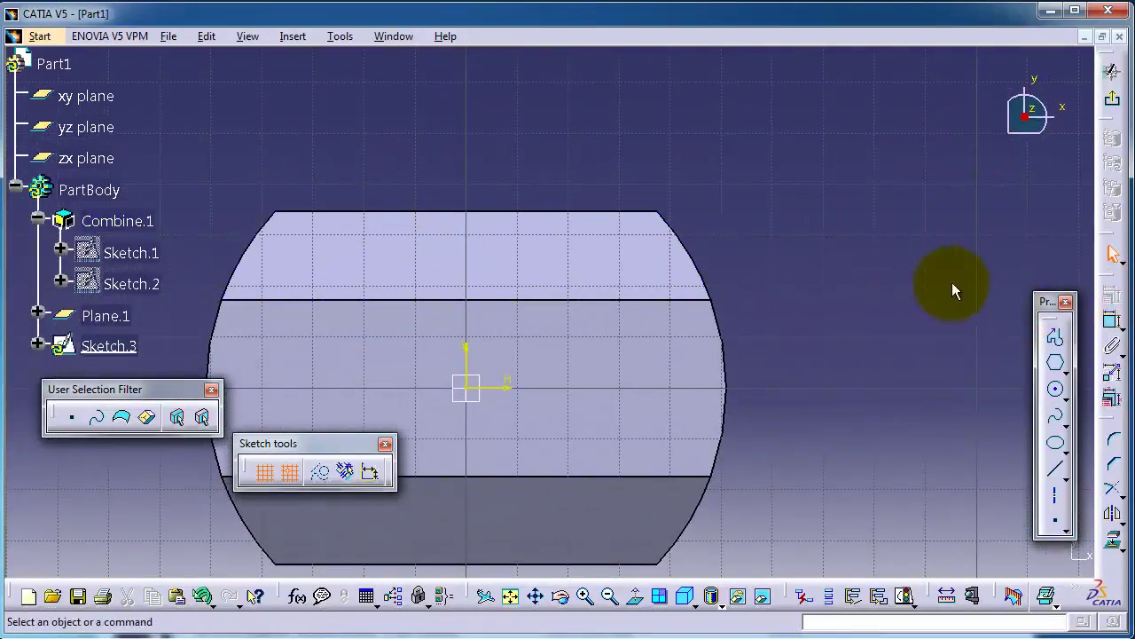
Step: Draw a hexagon centred on the sketch origin and exit to the 3D part
left_click(1056, 365)
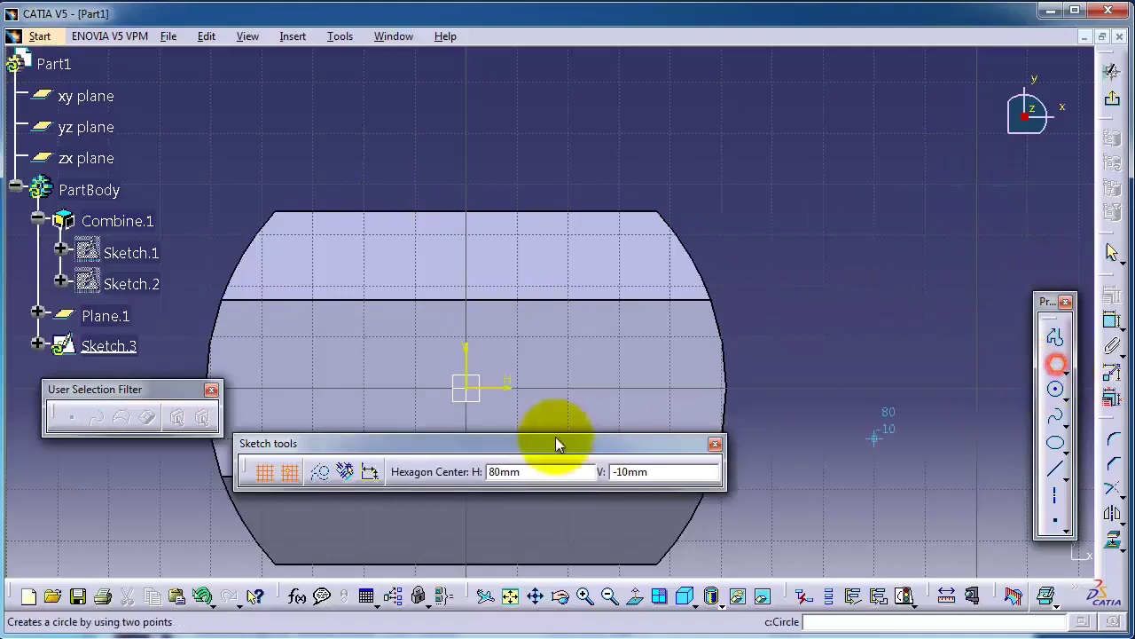
left_click(466, 387)
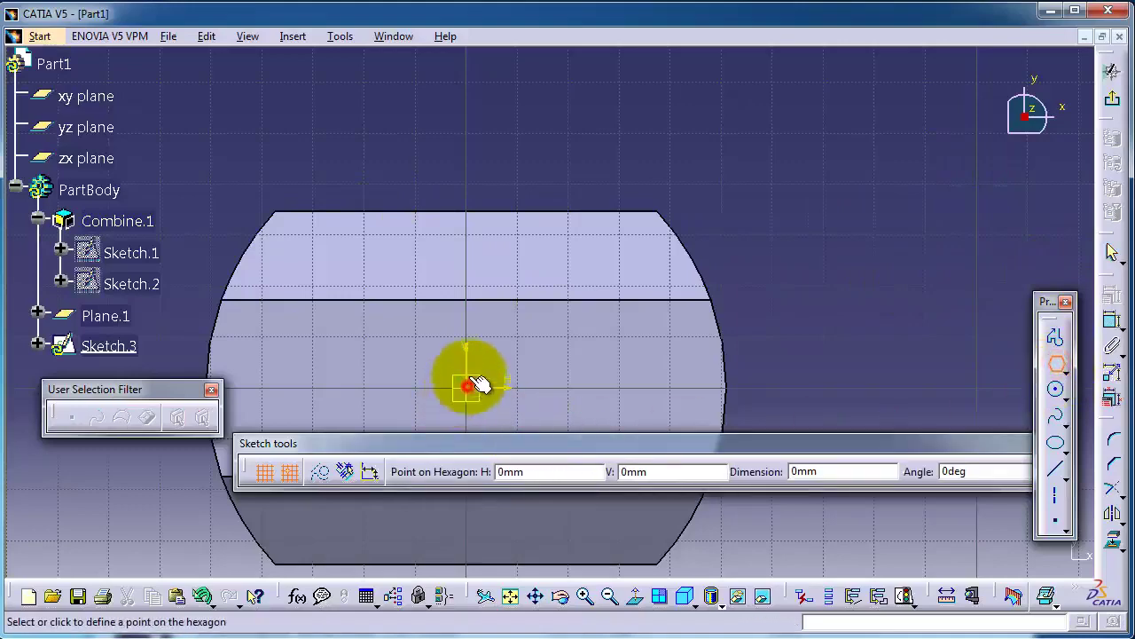
left_click(490, 189)
left_click(1110, 98)
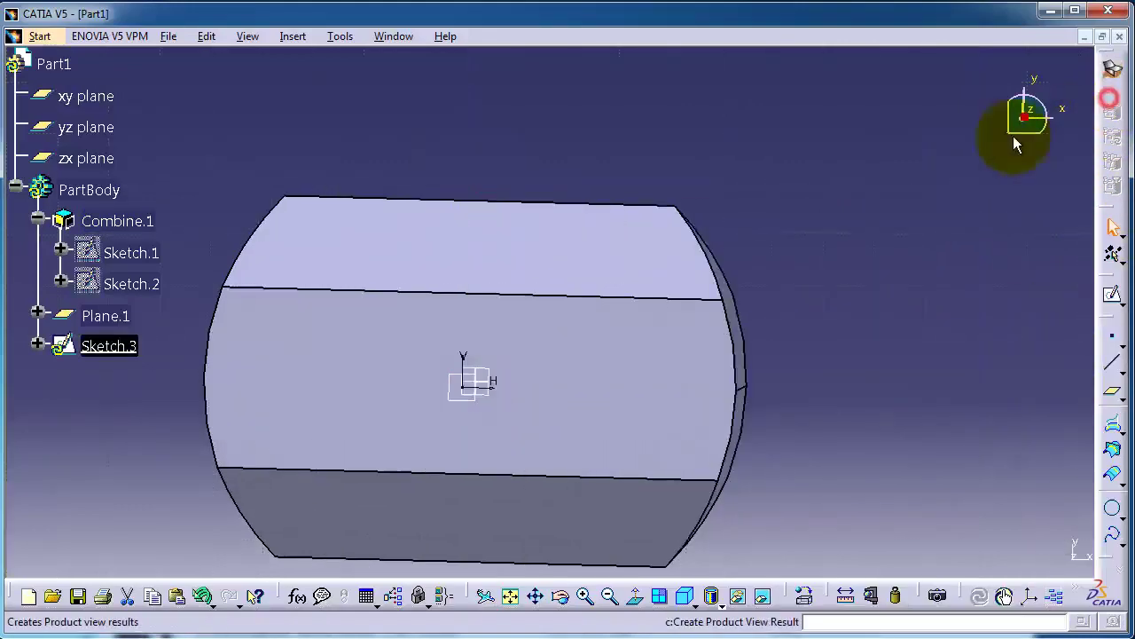
Step: Start Plane.2 from the hexagon sketch, dismiss the update error, and list plane types
mouse_move(804, 248)
middle_mouse_down()
mouse_move(867, 236)
mouse_move(878, 195)
middle_mouse_up()
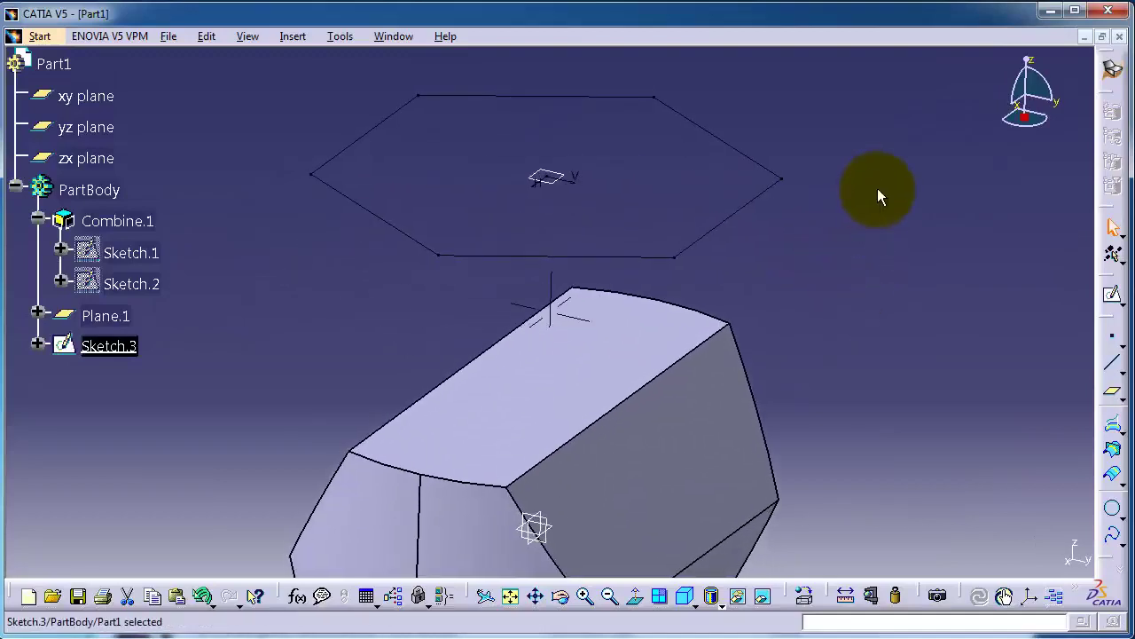
middle_click_drag(869, 299, 893, 228)
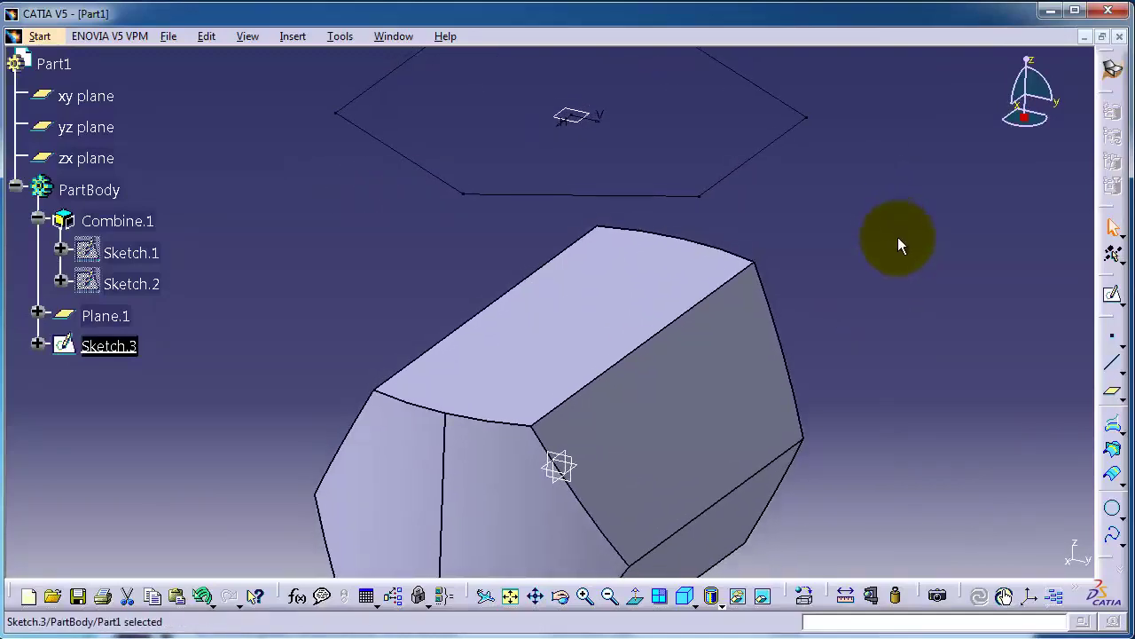
left_click(1112, 398)
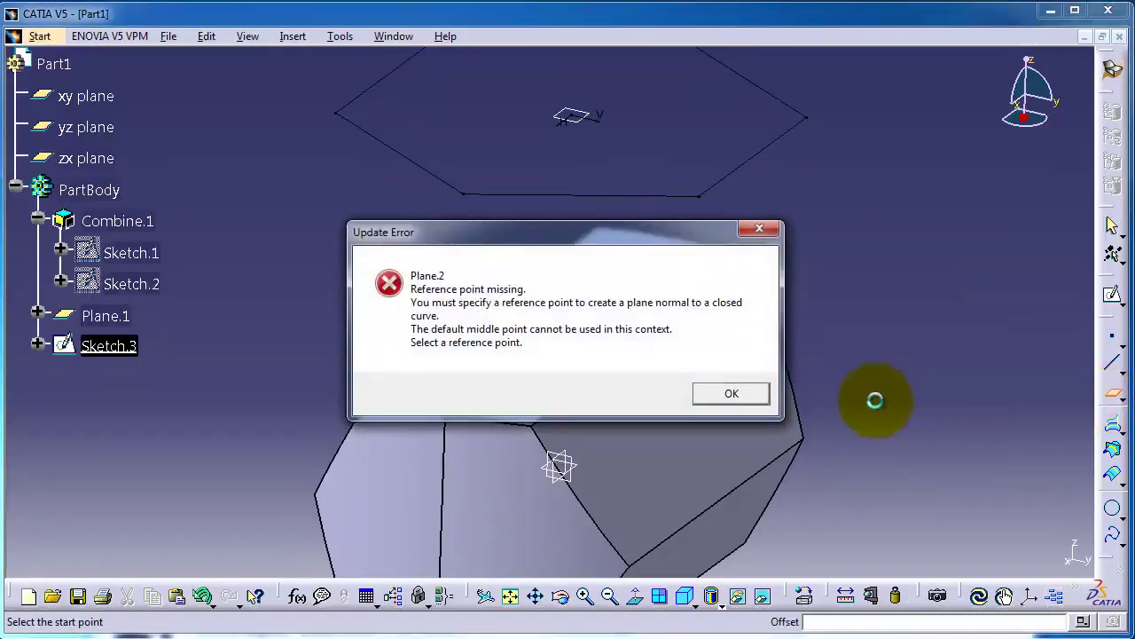
left_click(732, 396)
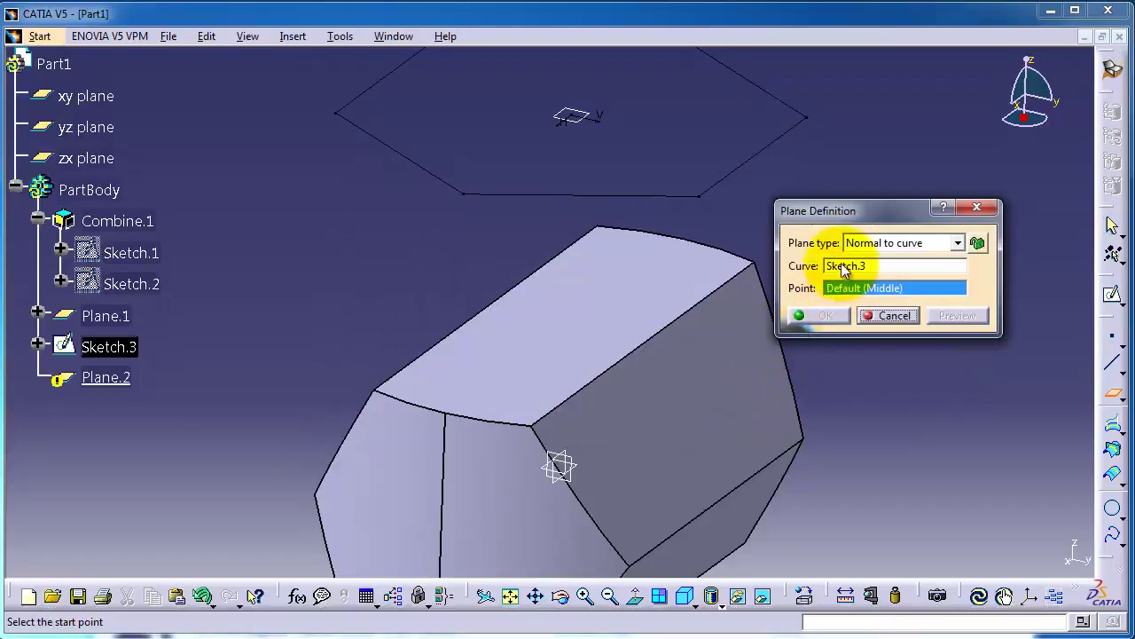
left_click(957, 244)
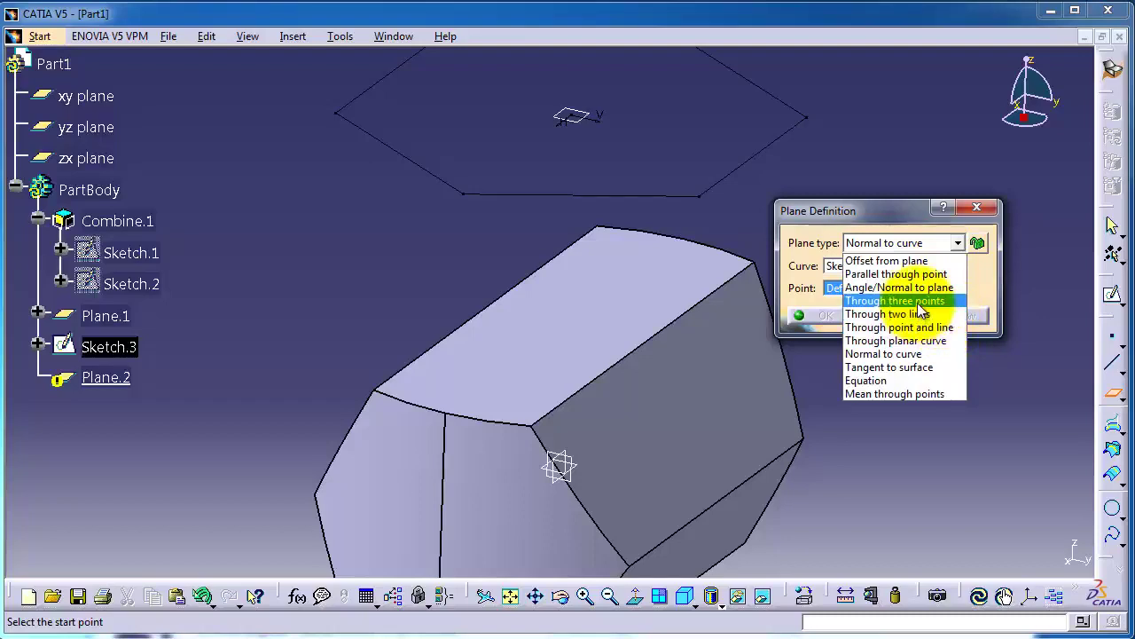
Step: Set the plane type to Through three points and pick a part corner as Point 1
left_click(919, 302)
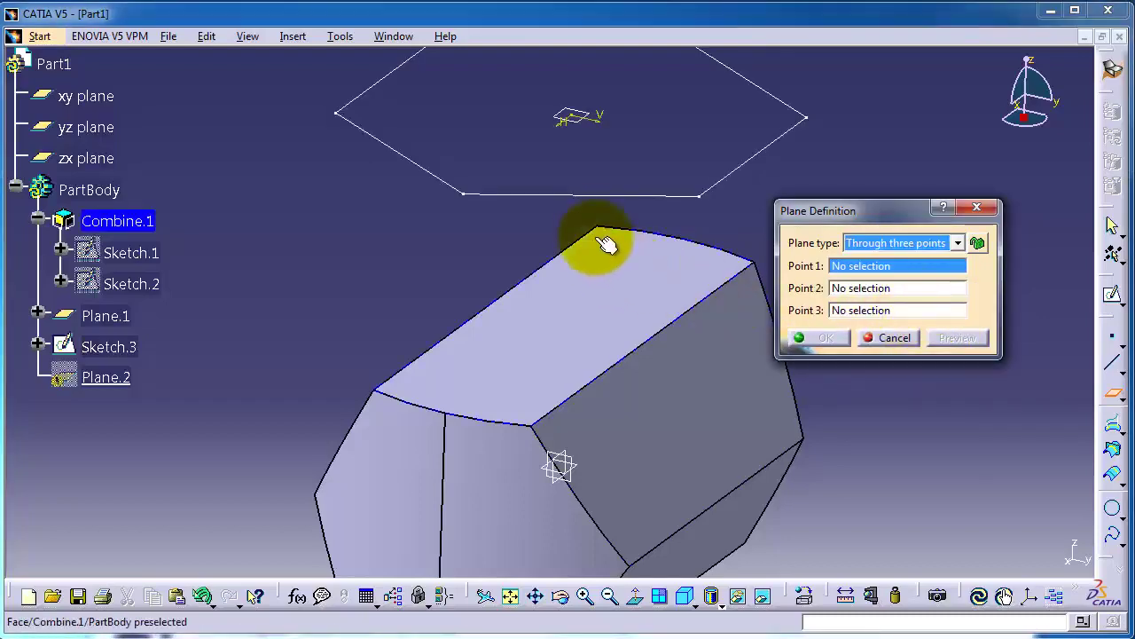
middle_click_drag(469, 253, 515, 301)
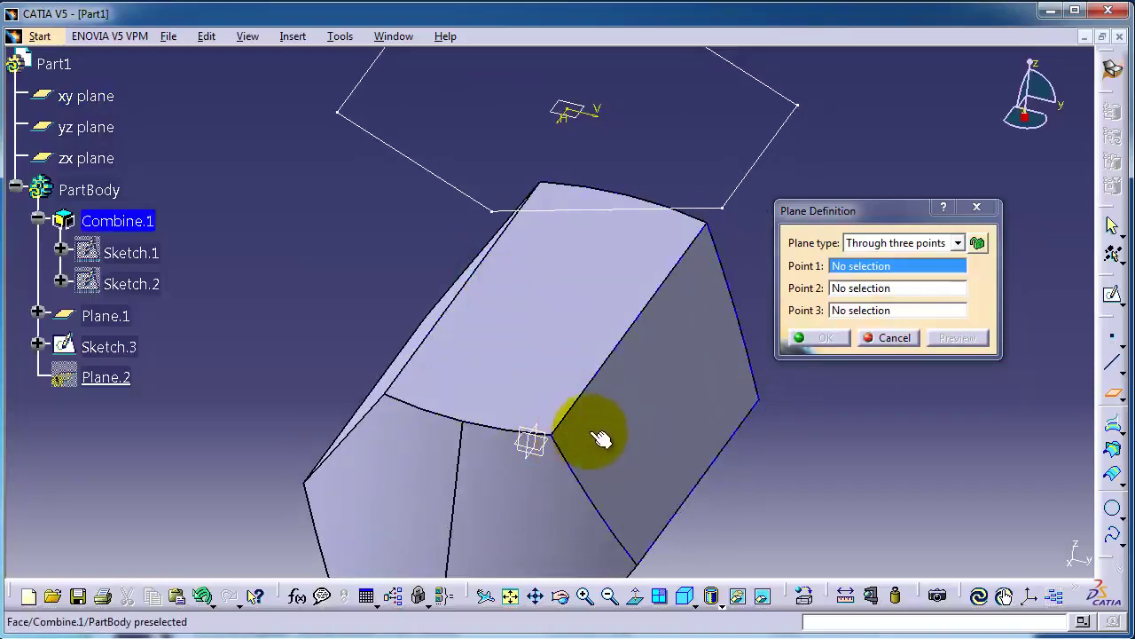
middle_click_drag(596, 437, 572, 419)
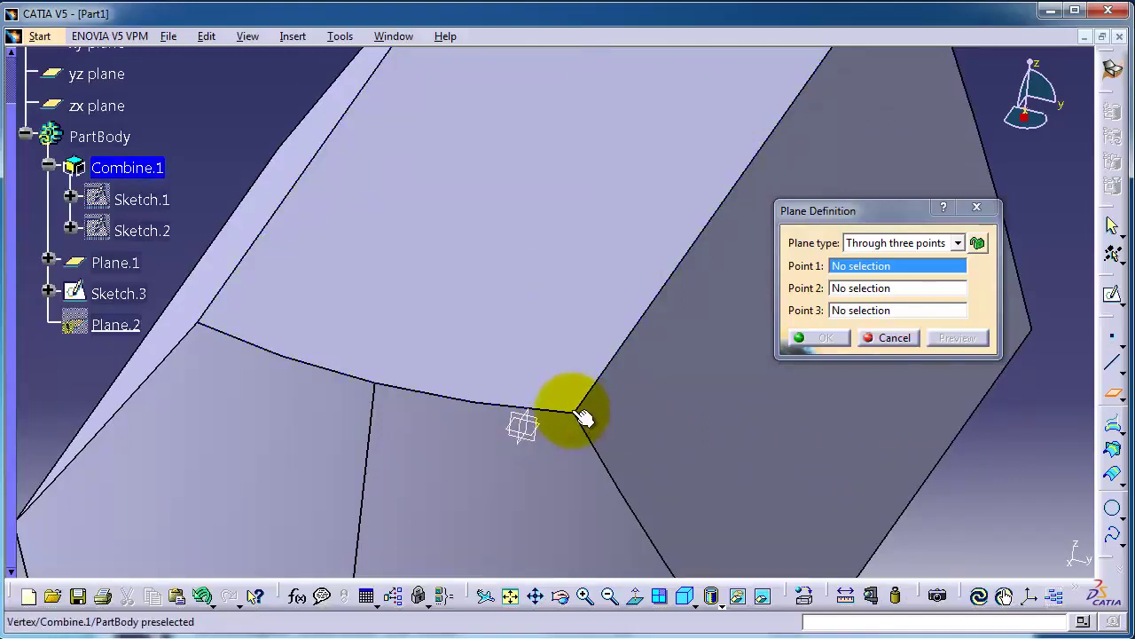
middle_click_drag(593, 420, 621, 299)
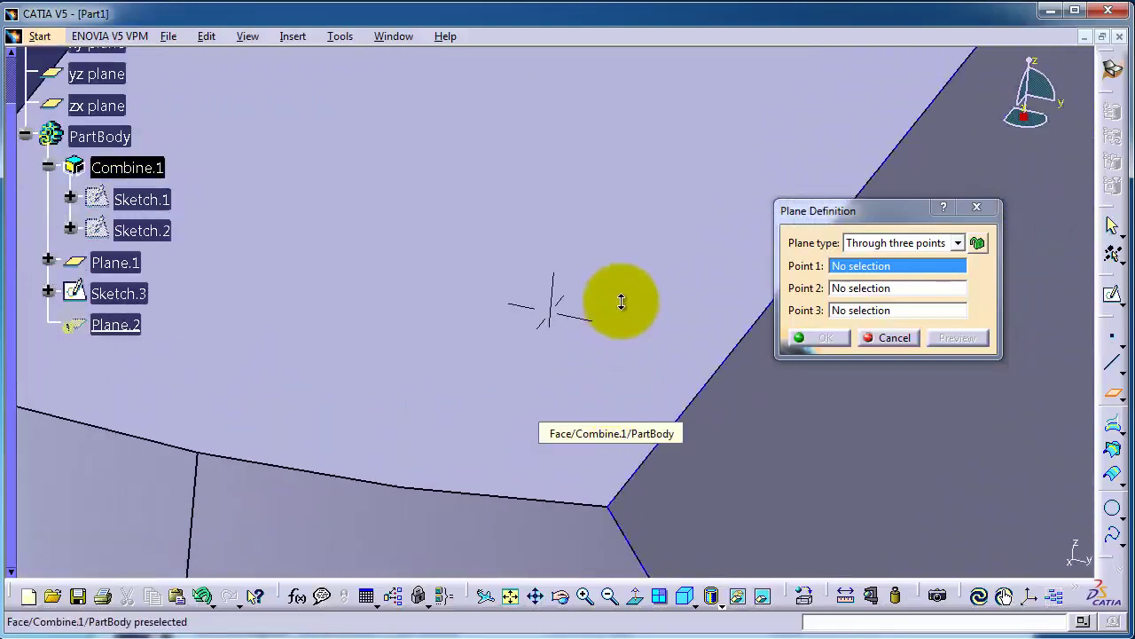
left_click(618, 512)
Step: Pick two more corners of Combine.1 as Point 2 and Point 3
mouse_move(662, 314)
middle_mouse_down()
mouse_move(560, 436)
mouse_move(560, 456)
mouse_move(519, 355)
mouse_move(507, 524)
mouse_move(499, 489)
mouse_move(565, 256)
mouse_move(552, 545)
mouse_move(524, 236)
mouse_move(487, 195)
mouse_move(473, 306)
mouse_move(482, 243)
mouse_move(529, 167)
mouse_move(520, 464)
middle_mouse_up()
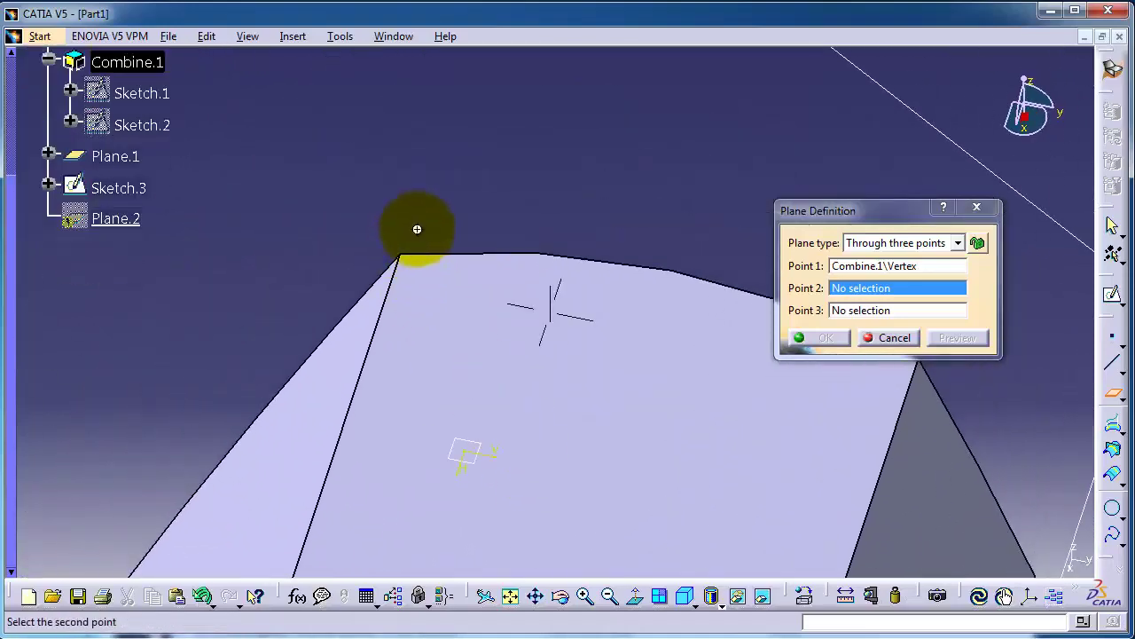
mouse_move(416, 228)
middle_mouse_down()
mouse_move(420, 266)
mouse_move(423, 231)
middle_mouse_up()
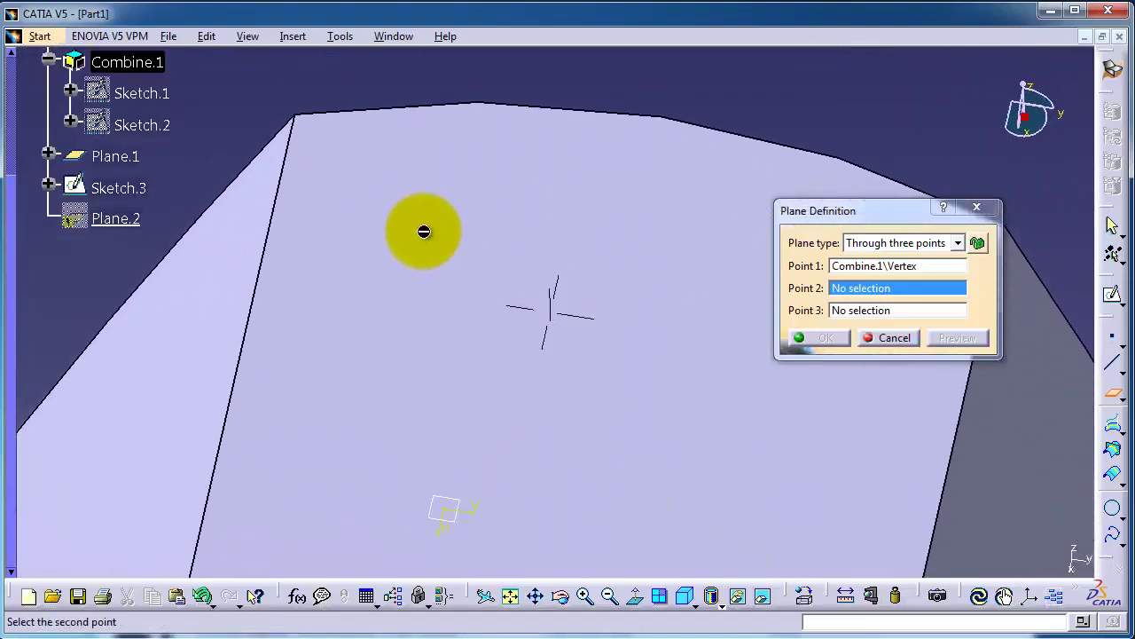
left_click(293, 115)
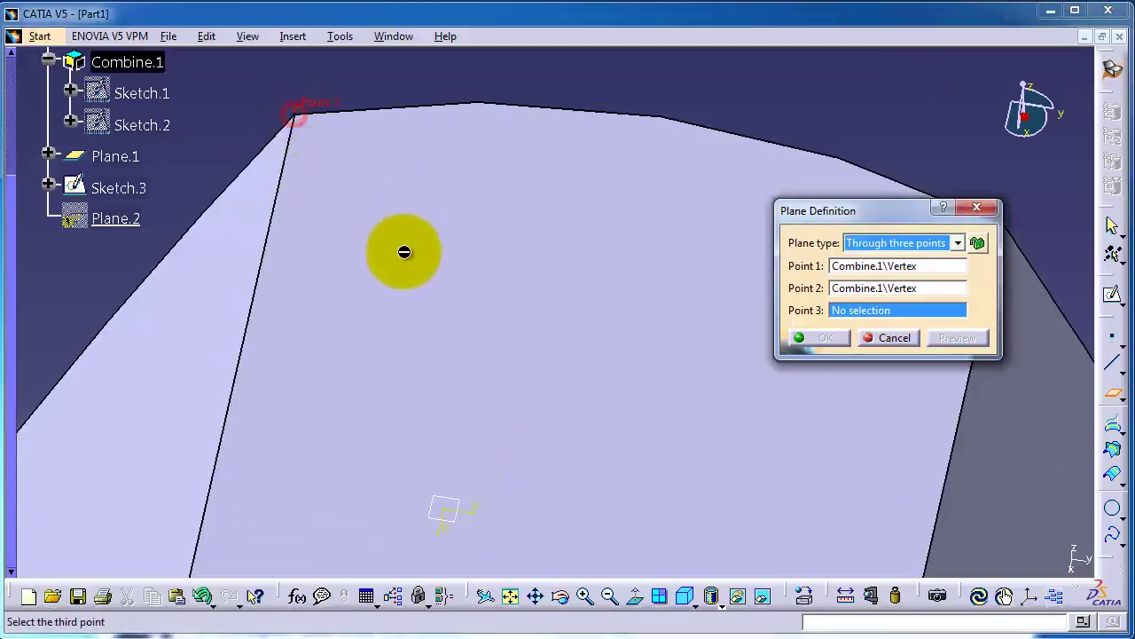
middle_click_drag(545, 408, 629, 439)
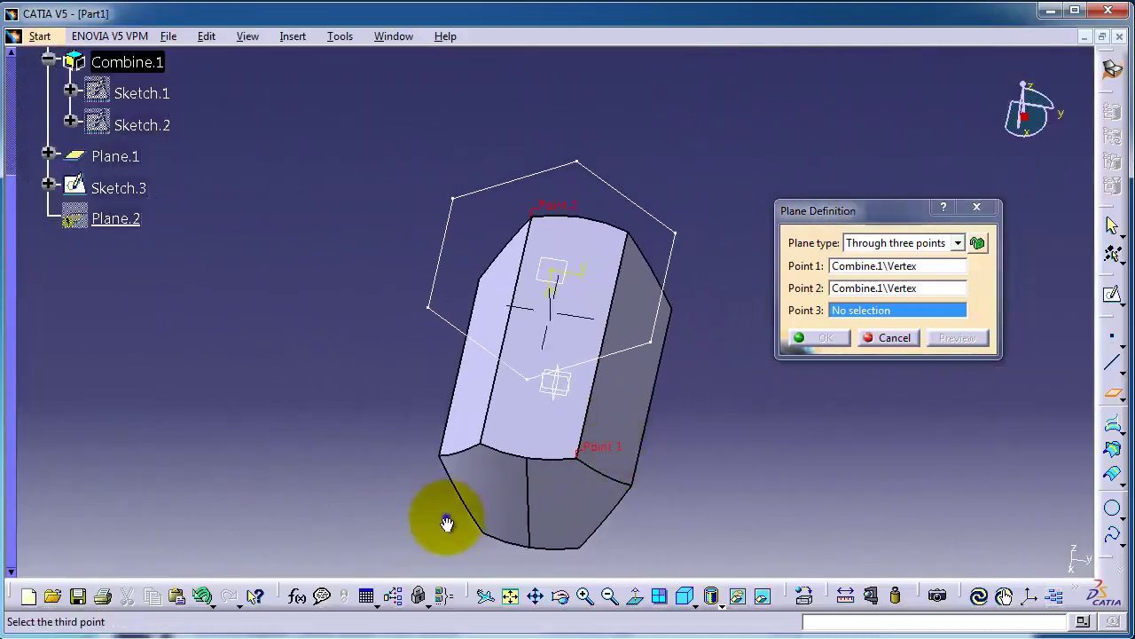
middle_click_drag(447, 524, 613, 76)
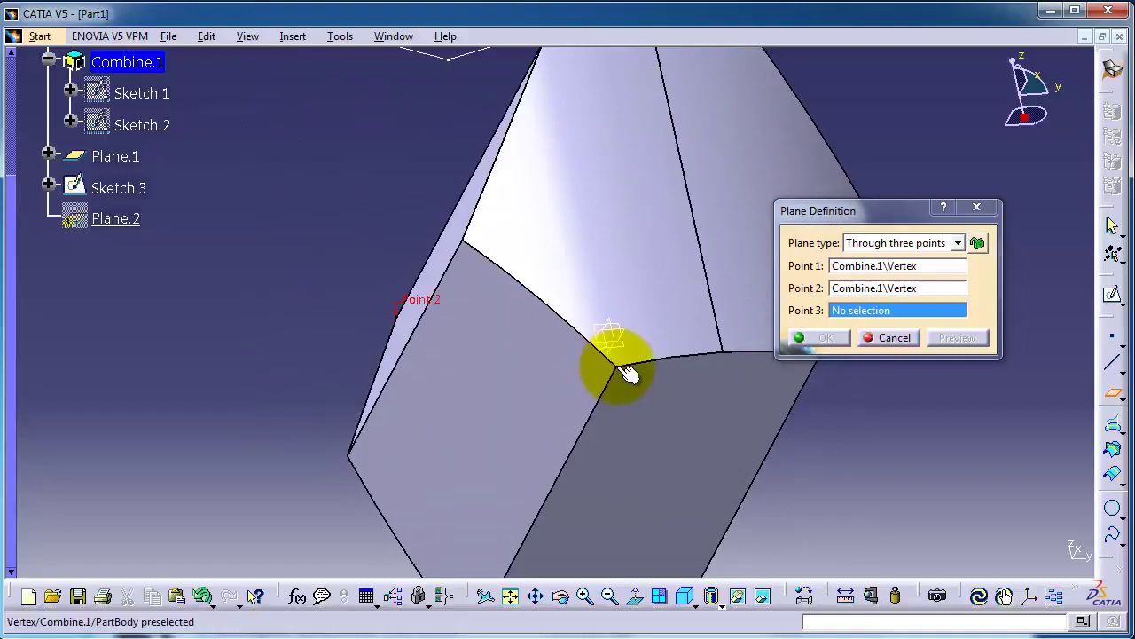
left_click(617, 365)
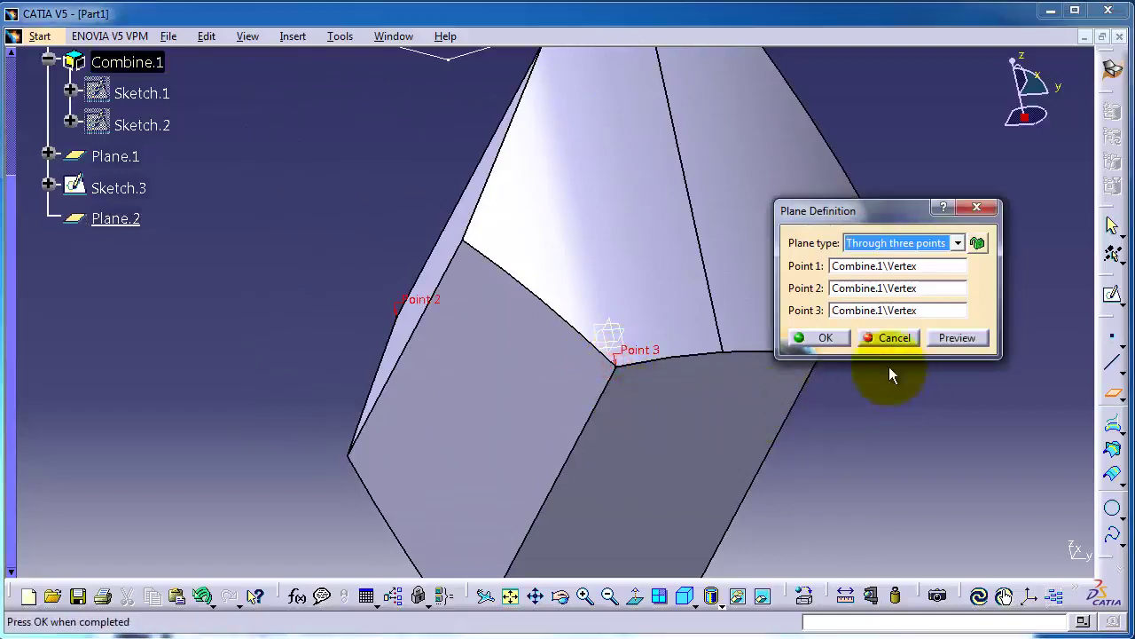
Step: Confirm the three-point Plane.2 and select it as the next reference
left_click(826, 338)
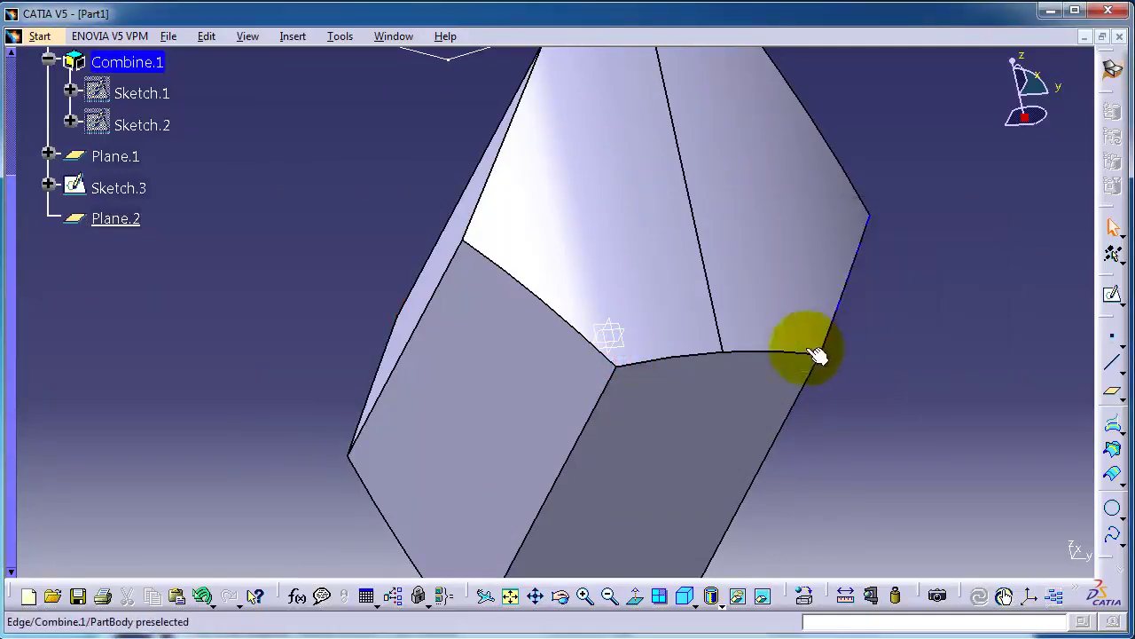
middle_click_drag(520, 264, 723, 472)
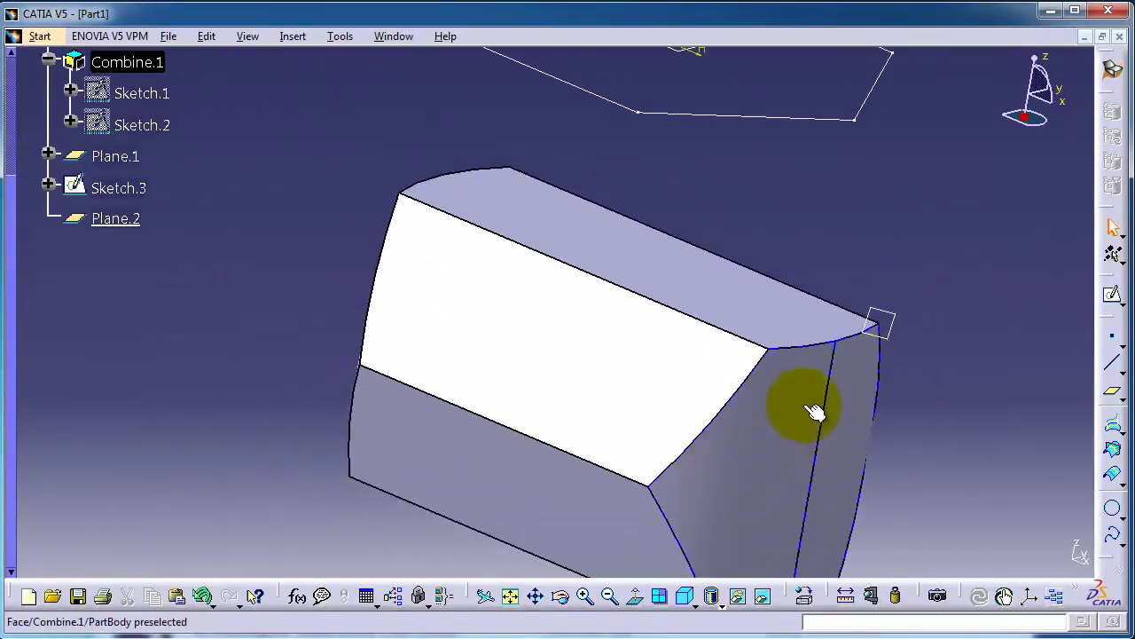
left_click(889, 330)
middle_click_drag(900, 328, 807, 369)
middle_click_drag(911, 363, 736, 339)
Step: Create Plane.3 offset 75mm from Plane.2 with its direction reversed
left_click(768, 412)
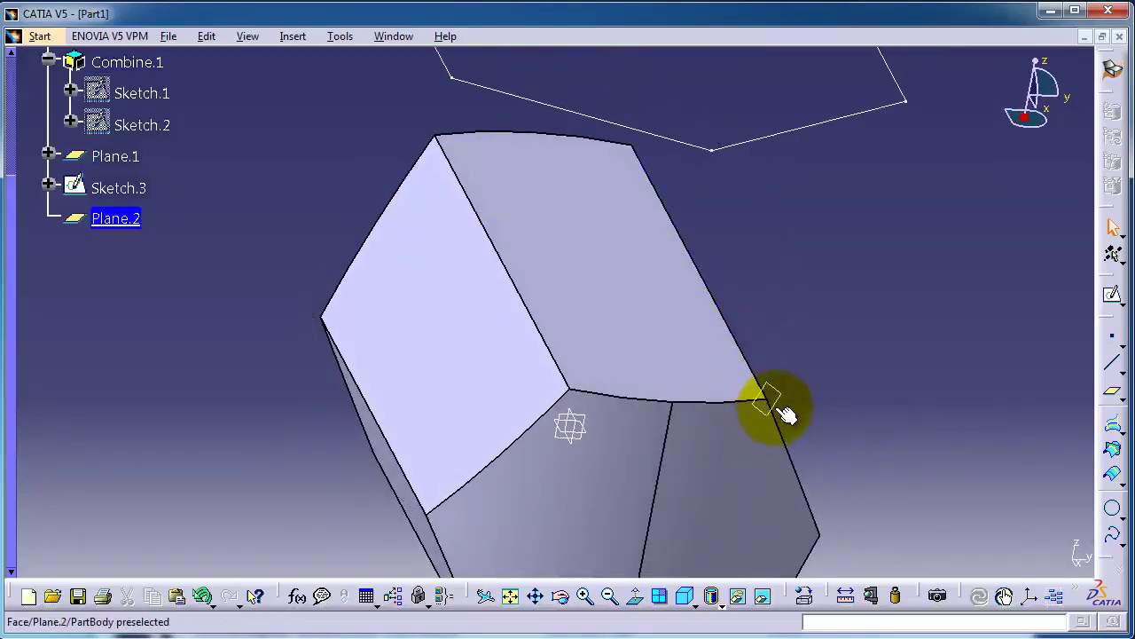
left_click(775, 403)
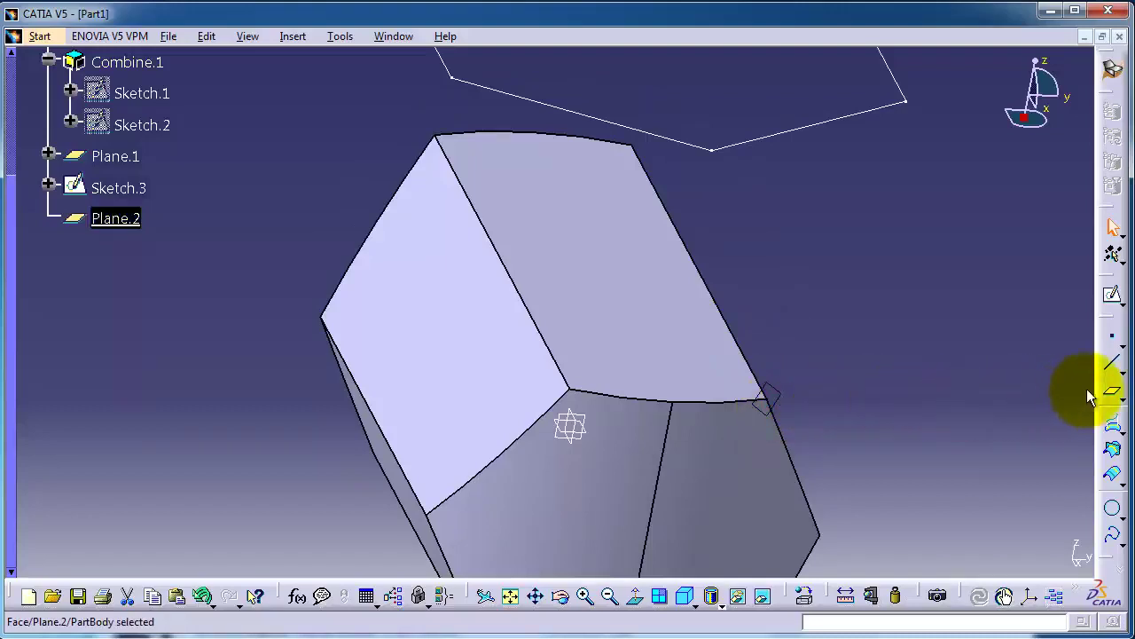
left_click(1110, 392)
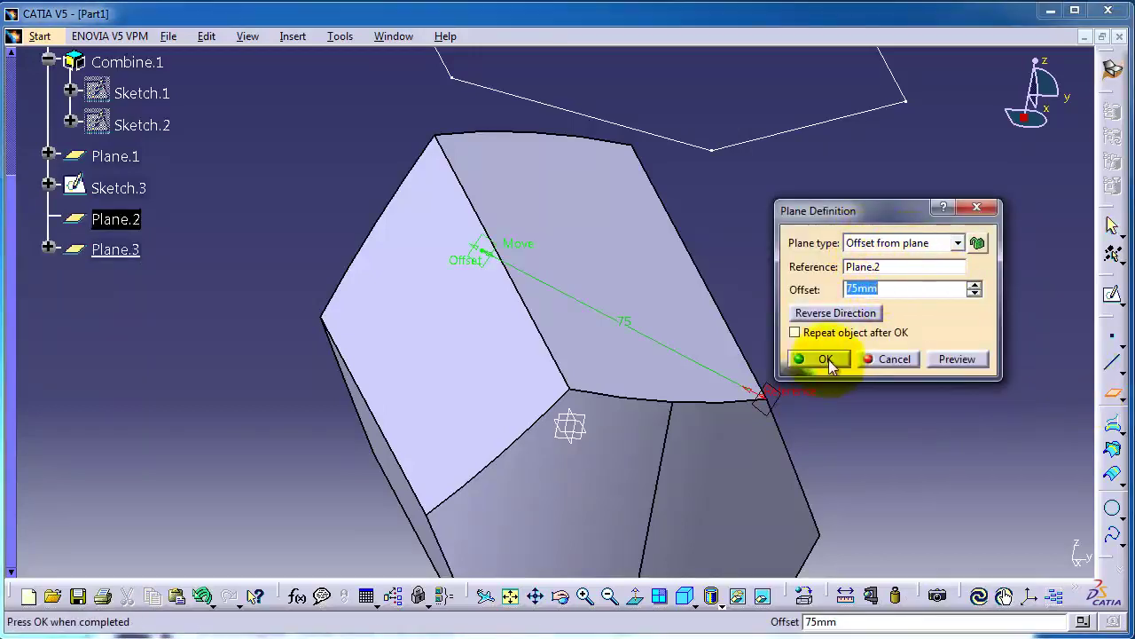
left_click(817, 312)
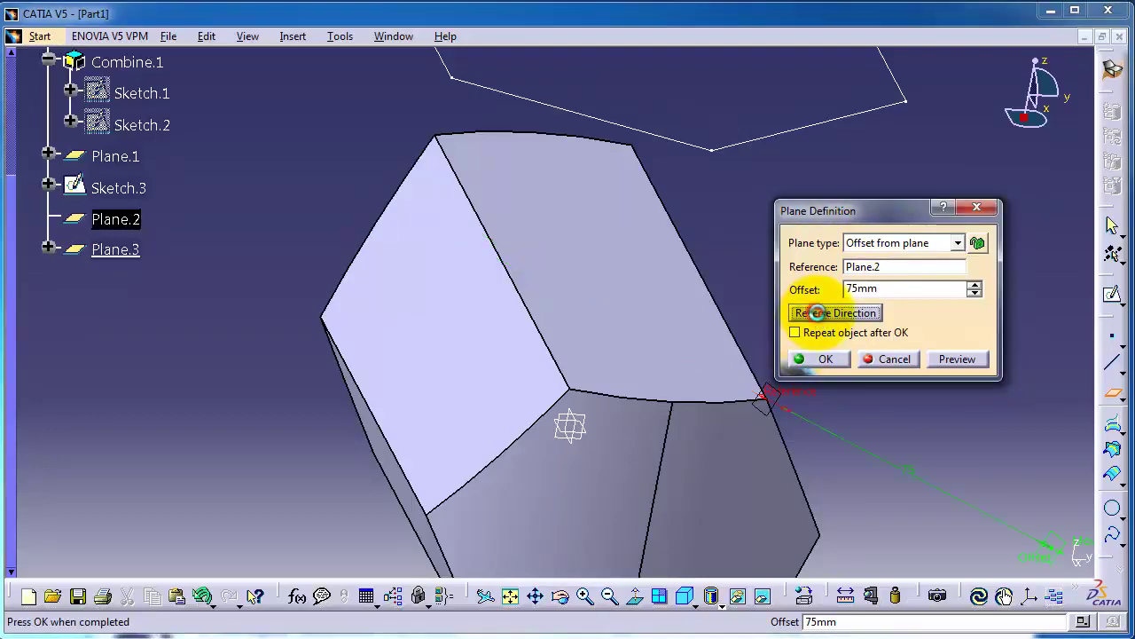
middle_click_drag(900, 537, 726, 419)
left_click(821, 360)
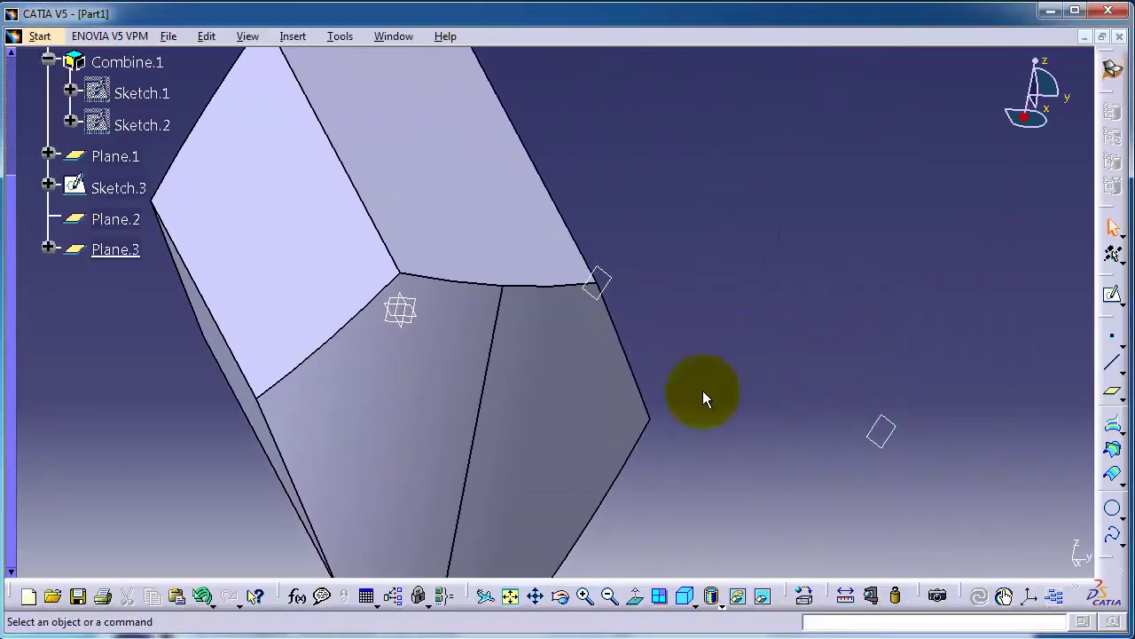
middle_click_drag(684, 362, 471, 375)
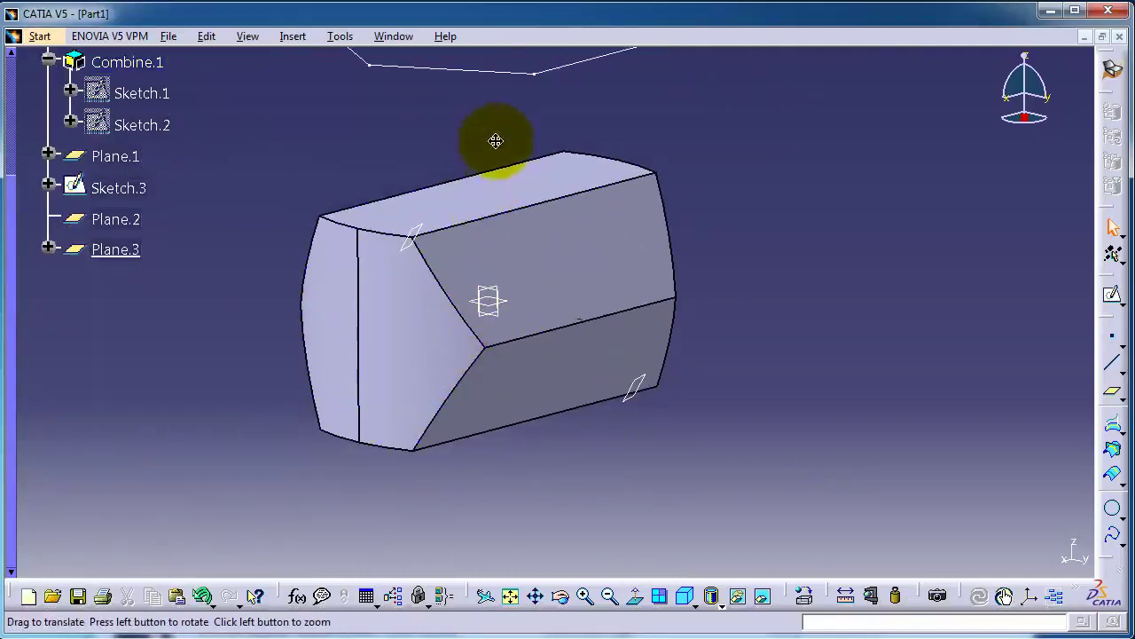
middle_click_drag(497, 141, 556, 266)
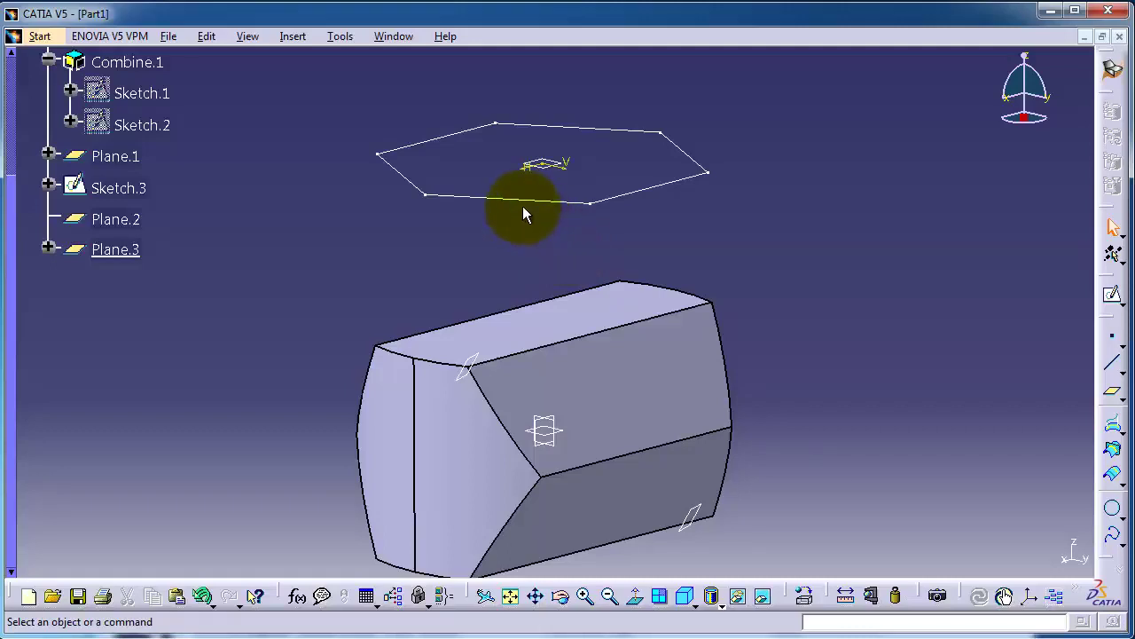
Step: Activate Part Design from the Start > Mechanical Design menu
left_click(49, 38)
mouse_move(71, 127)
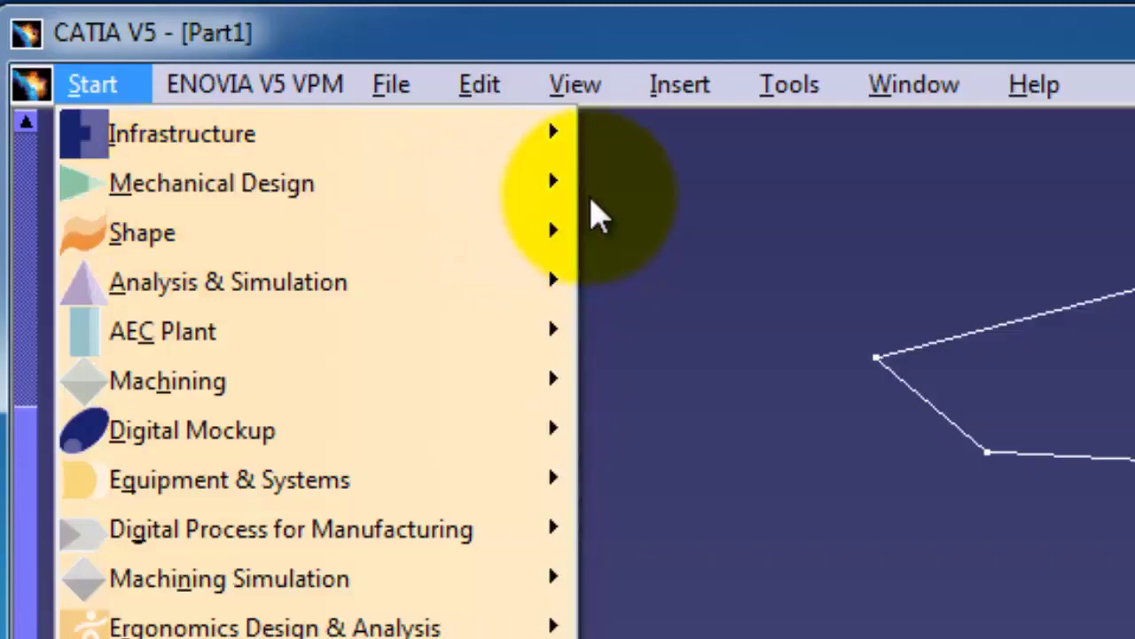
mouse_move(417, 232)
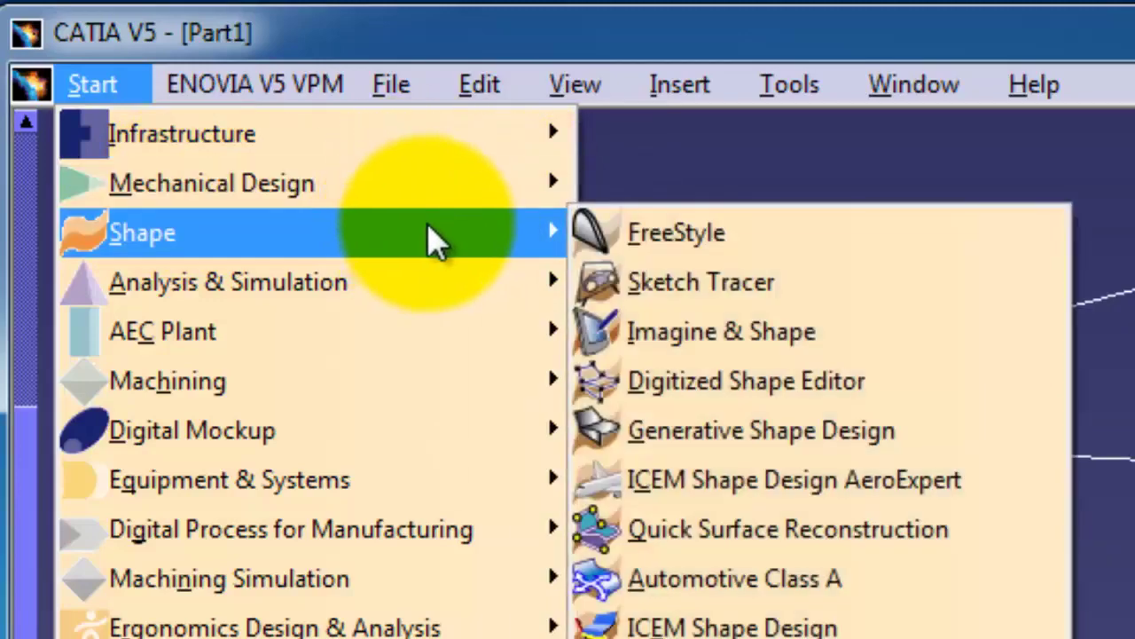
mouse_move(520, 182)
left_click(650, 195)
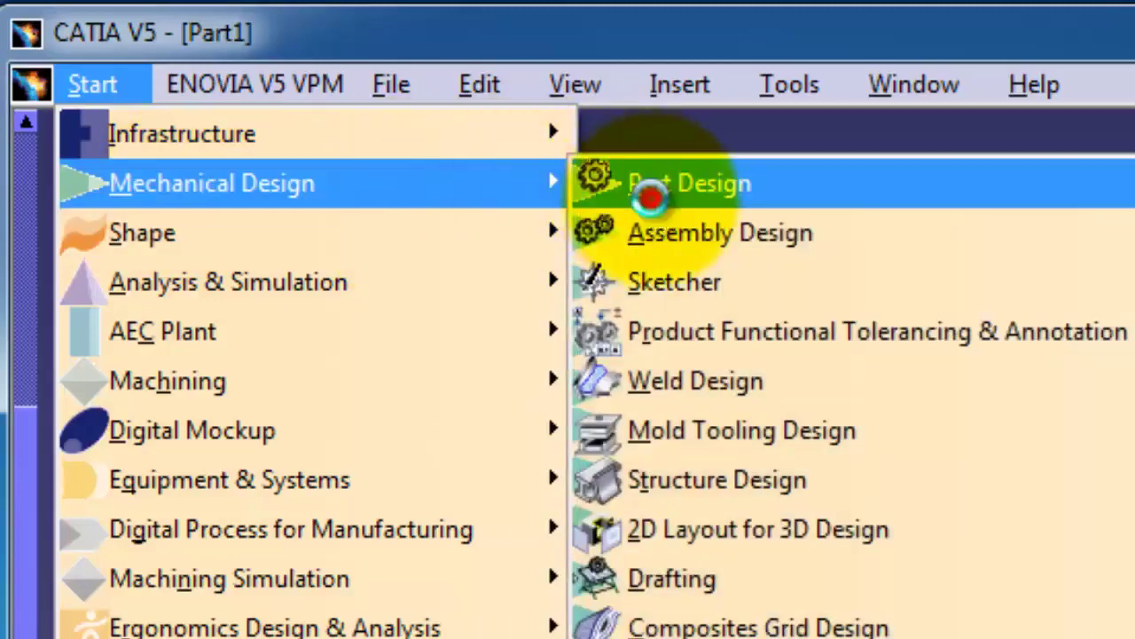